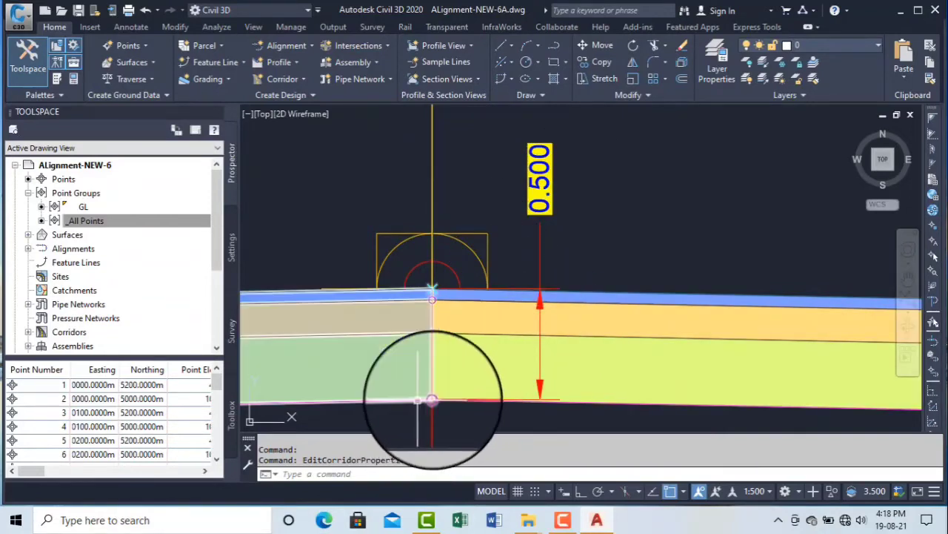
# Step: Compare the level at station 0+200 in the profile data band with the corridor's spot elevation label in plan
pyautogui.scroll(-6, 630, 275)
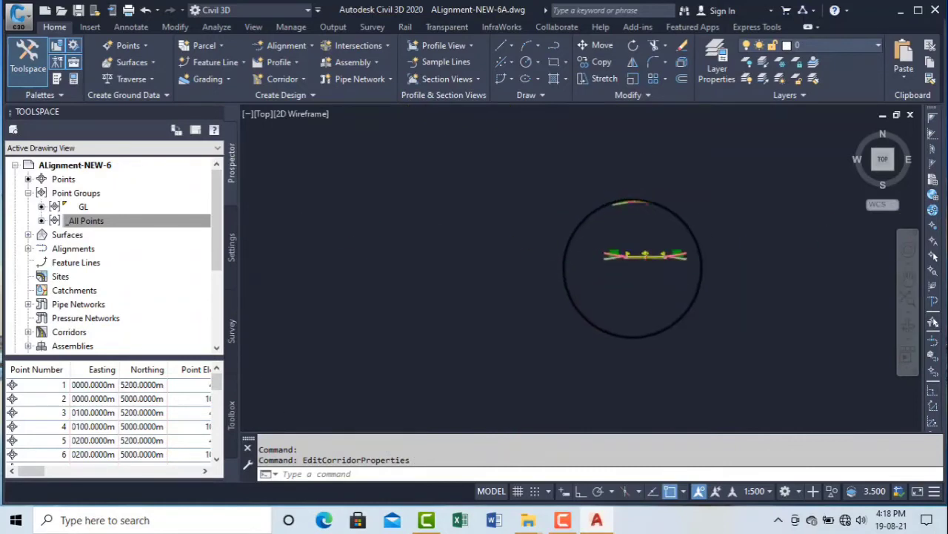
pyautogui.scroll(8, 401, 304)
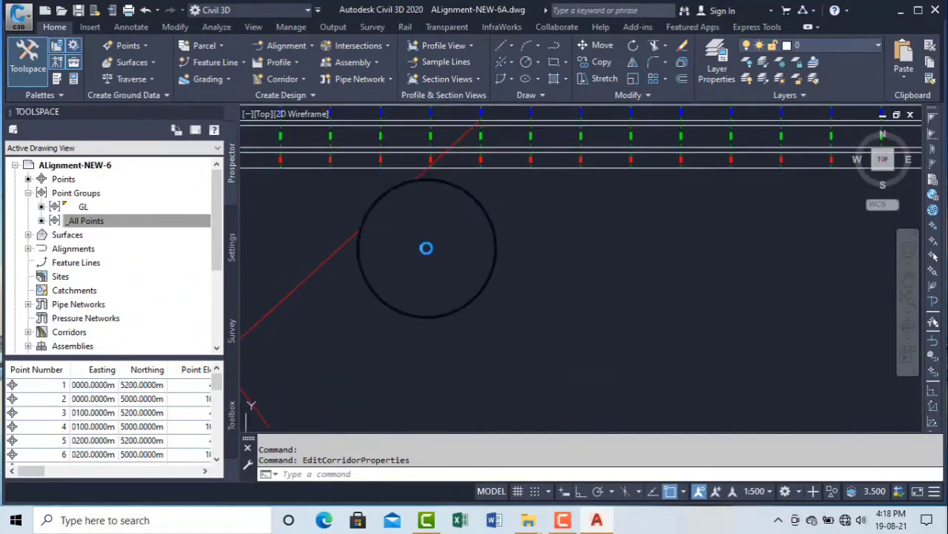
pyautogui.scroll(5, 478, 209)
pyautogui.scroll(4, 502, 280)
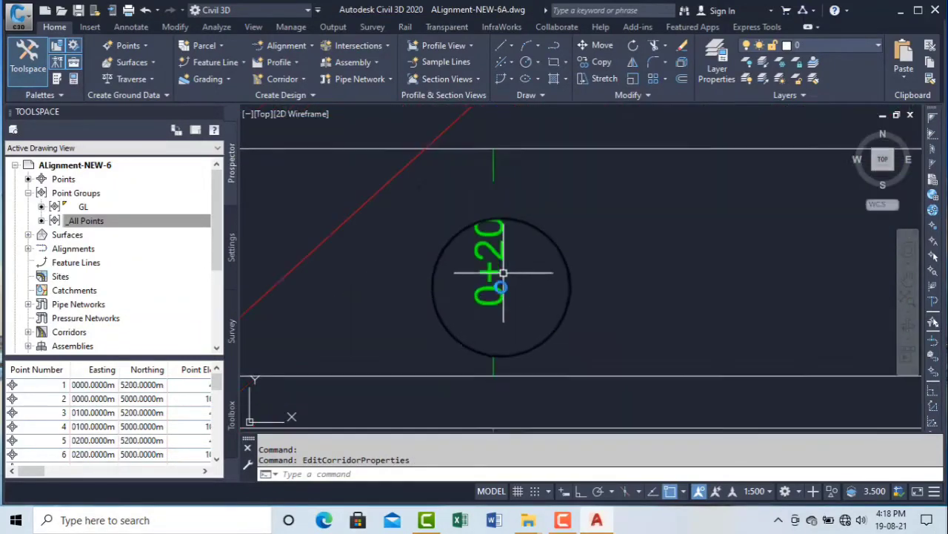
pyautogui.scroll(-6, 501, 185)
pyautogui.scroll(4, 515, 209)
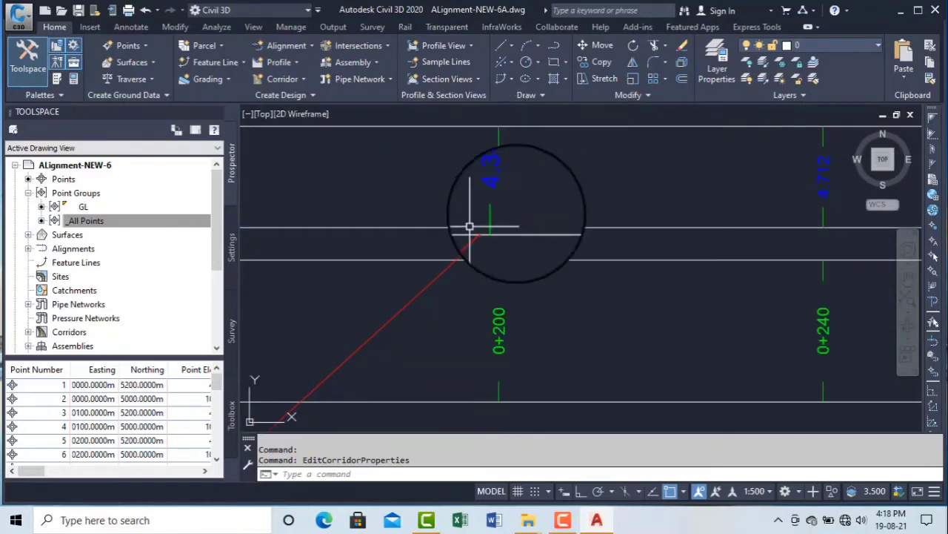
pyautogui.scroll(-6, 494, 215)
pyautogui.scroll(10, 504, 334)
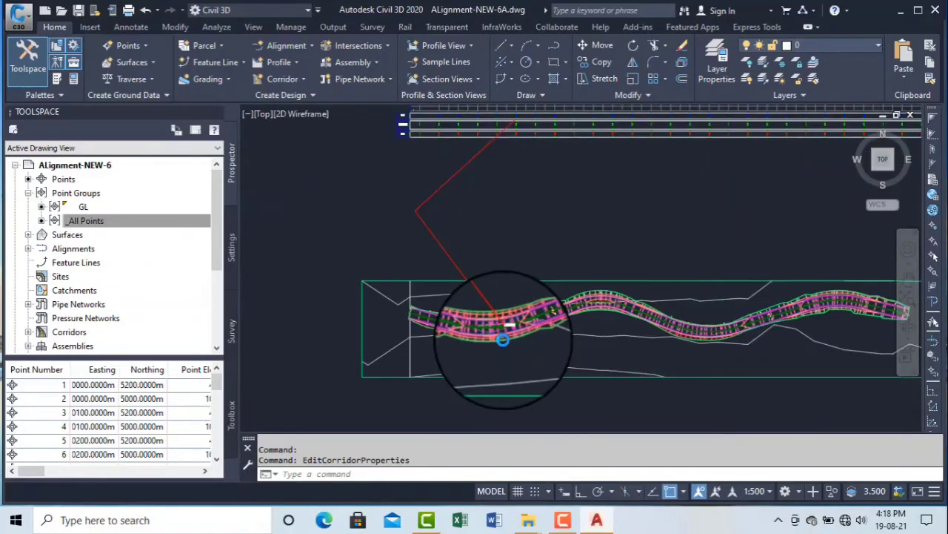
pyautogui.scroll(-6, 621, 291)
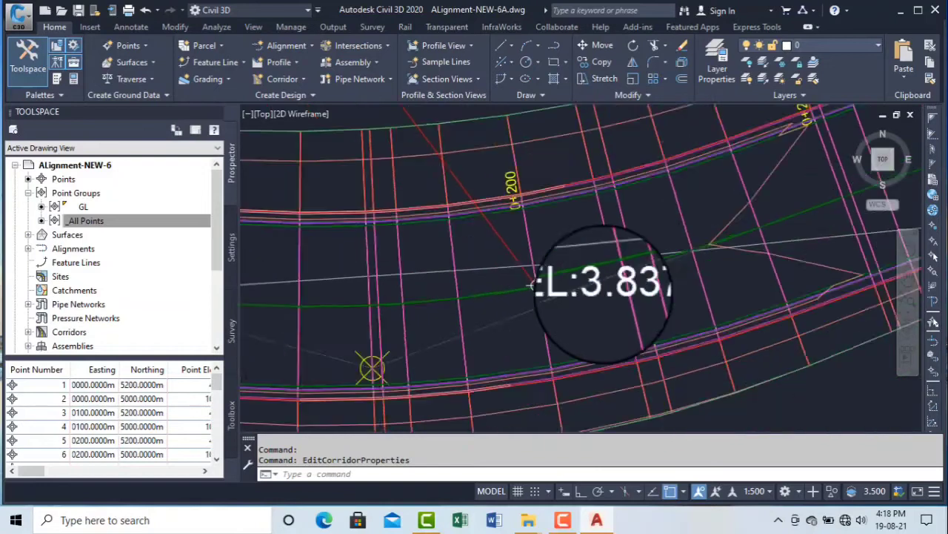
pyautogui.scroll(3, 556, 274)
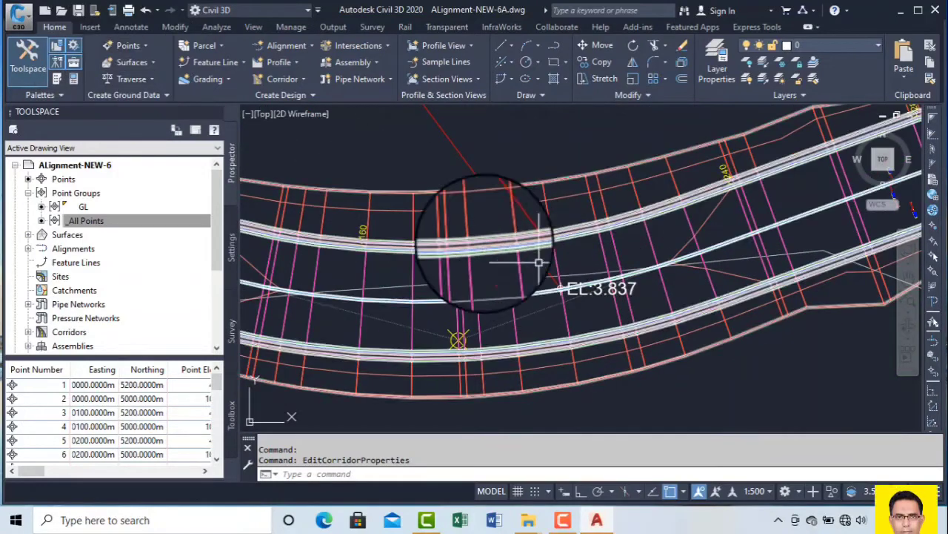
pyautogui.scroll(5, 598, 295)
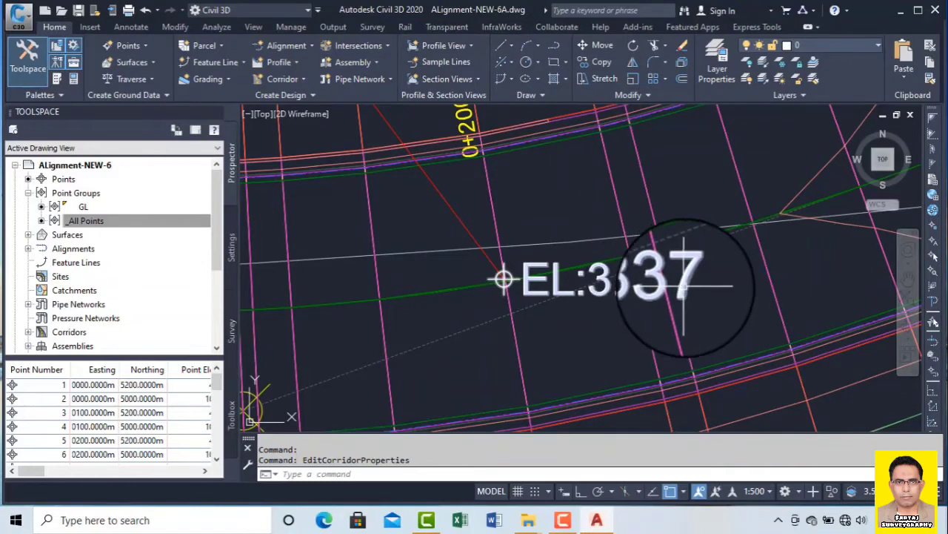
pyautogui.scroll(-2, 686, 286)
pyautogui.moveTo(570, 303); pyautogui.dragTo(672, 306, button='middle')
pyautogui.moveTo(398, 303); pyautogui.dragTo(520, 303, button='middle')
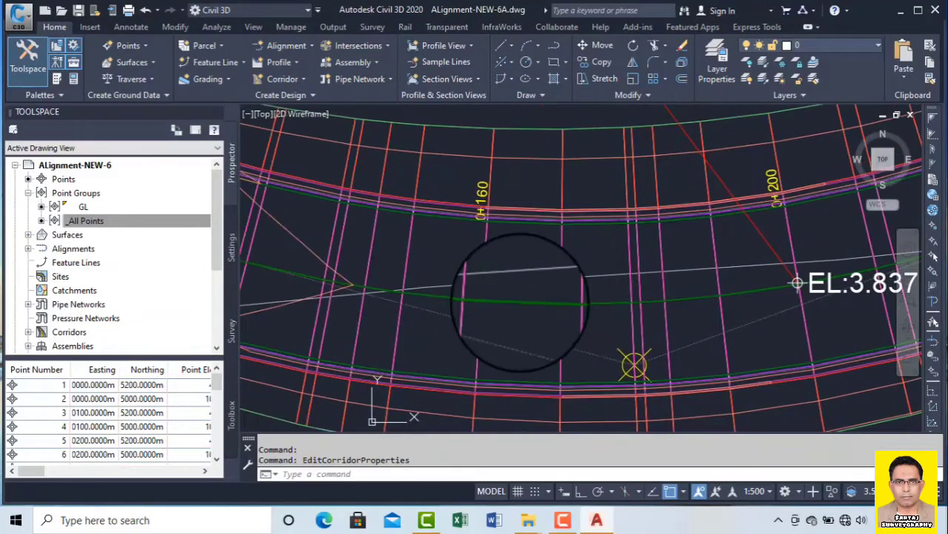
# Step: Add a spot elevation label from the Corridor - BOT surface at the upper corridor edge at station 0+160
pyautogui.click(130, 27)
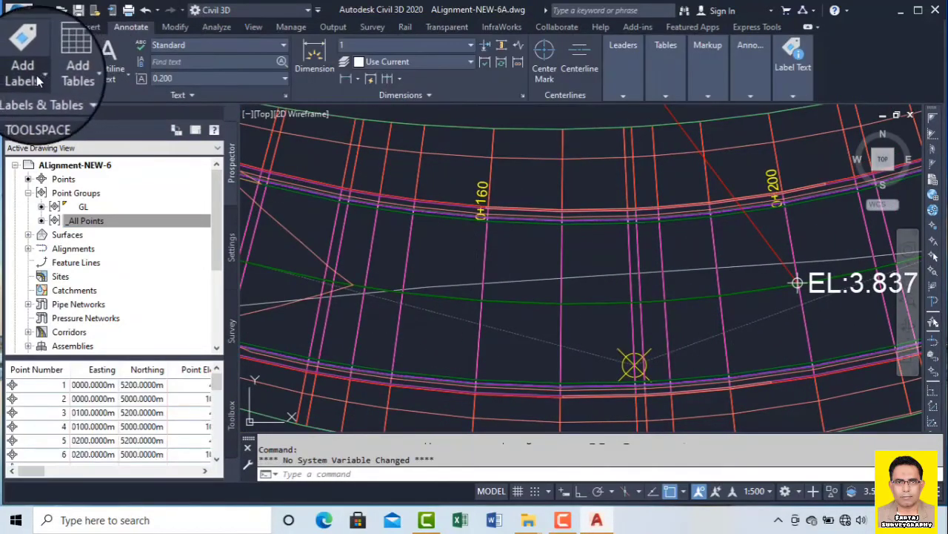
pyautogui.click(36, 75)
pyautogui.moveTo(52, 97)
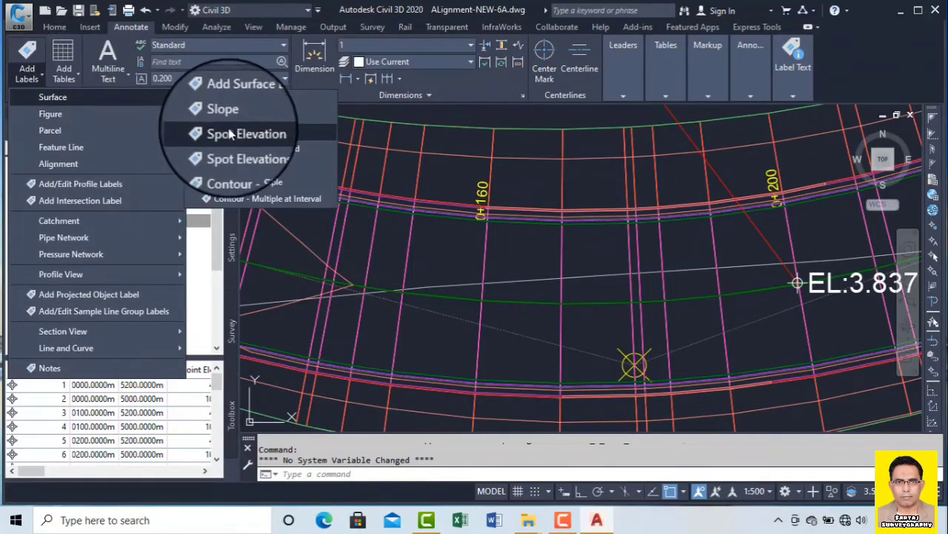
pyautogui.click(233, 133)
pyautogui.press('Return')
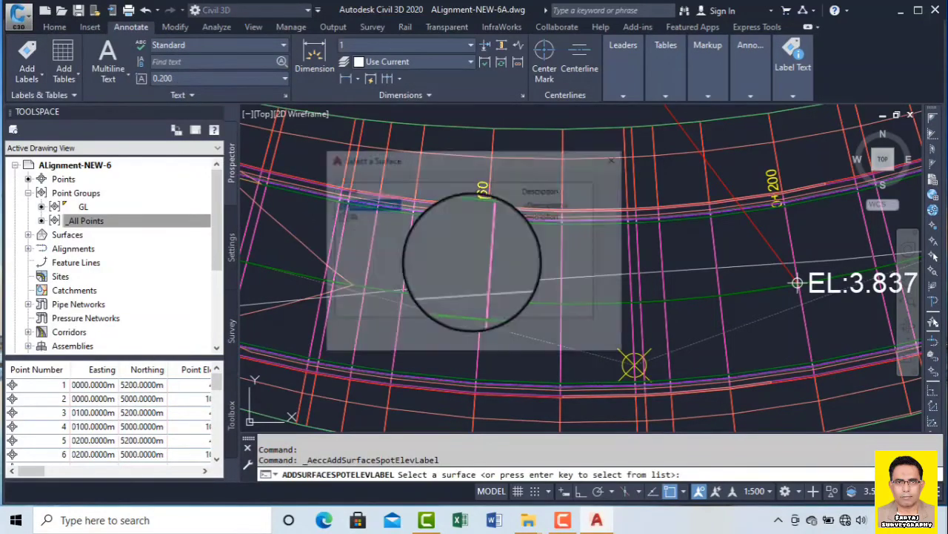
pyautogui.click(486, 341)
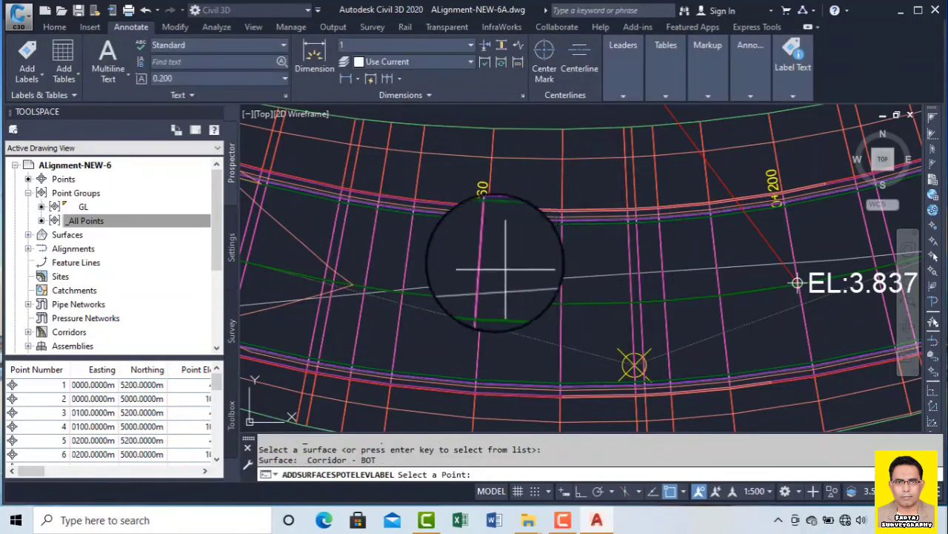
pyautogui.scroll(3, 484, 215)
pyautogui.scroll(2, 488, 202)
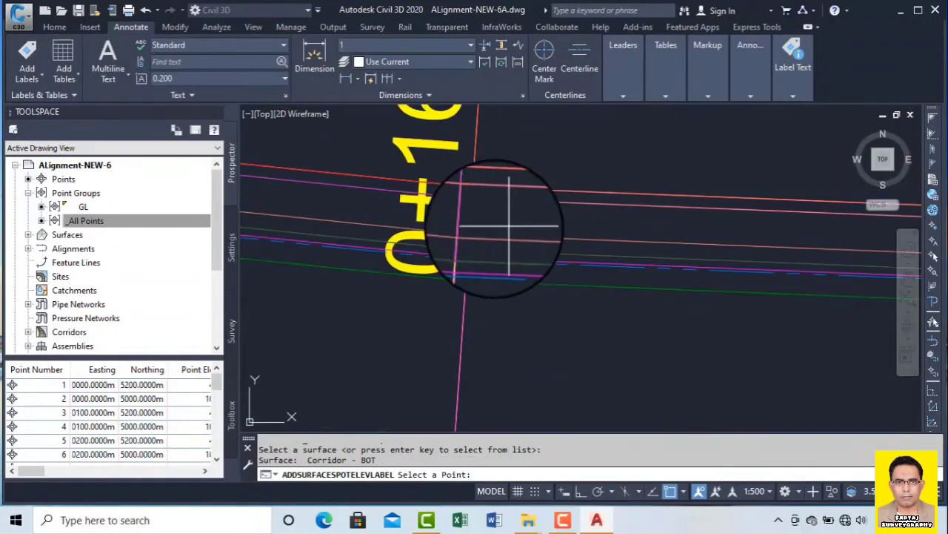
pyautogui.click(468, 235)
pyautogui.scroll(-3, 424, 274)
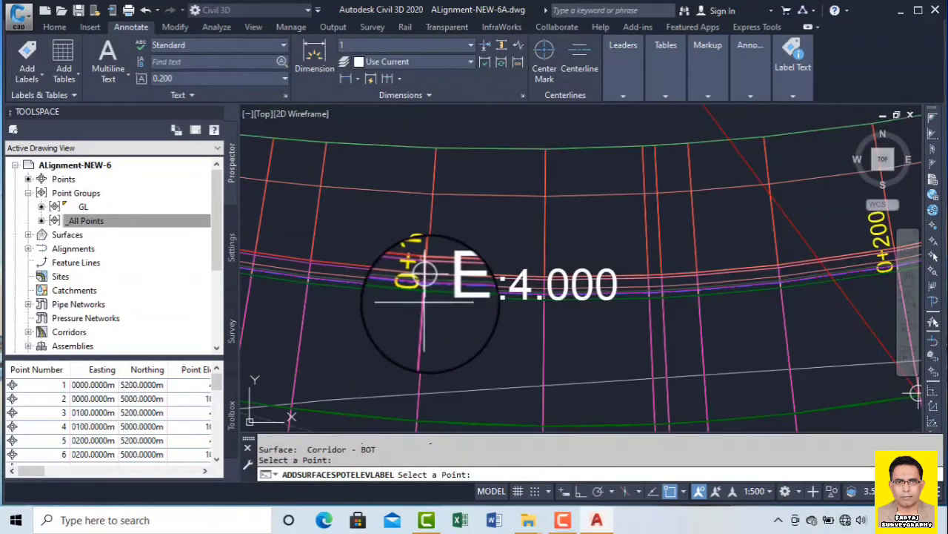
# Step: Place another spot elevation label on the corridor centreline at station 0+160 and finish labelling
pyautogui.scroll(-4, 445, 278)
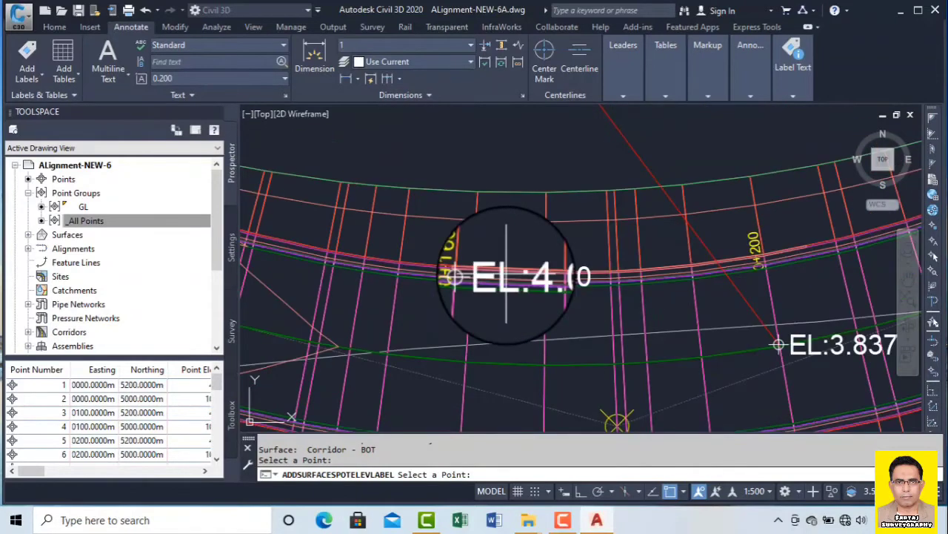
pyautogui.scroll(-2, 512, 278)
pyautogui.scroll(2, 481, 332)
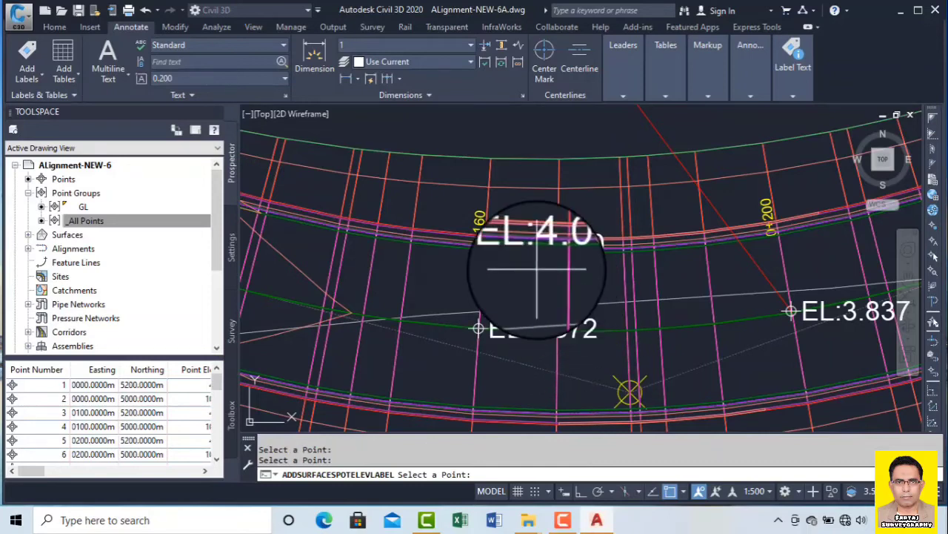
pyautogui.scroll(5, 548, 252)
pyautogui.press('Escape')
pyautogui.press('Escape')
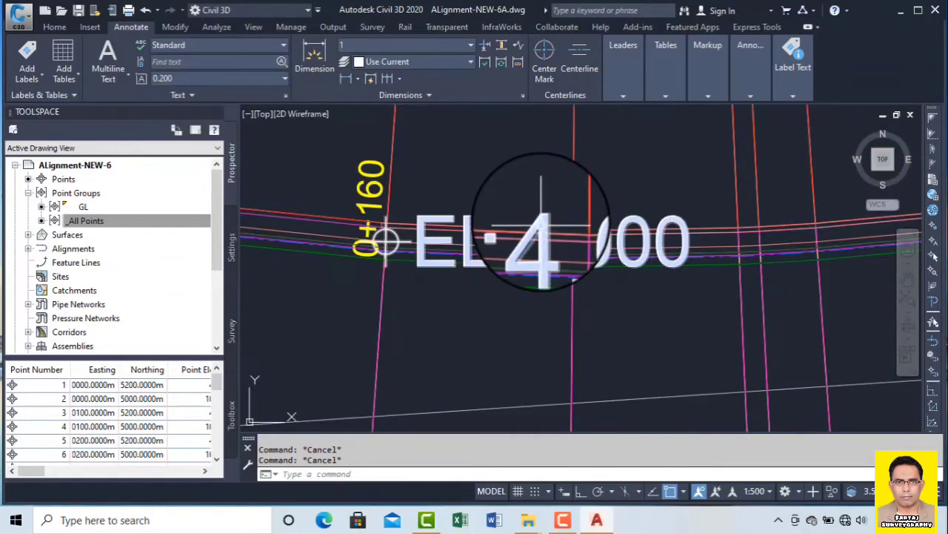
# Step: Delete the spot elevation label at the upper corridor edge at station 0+160
pyautogui.click(546, 248)
pyautogui.click(533, 198)
pyautogui.scroll(-5, 533, 204)
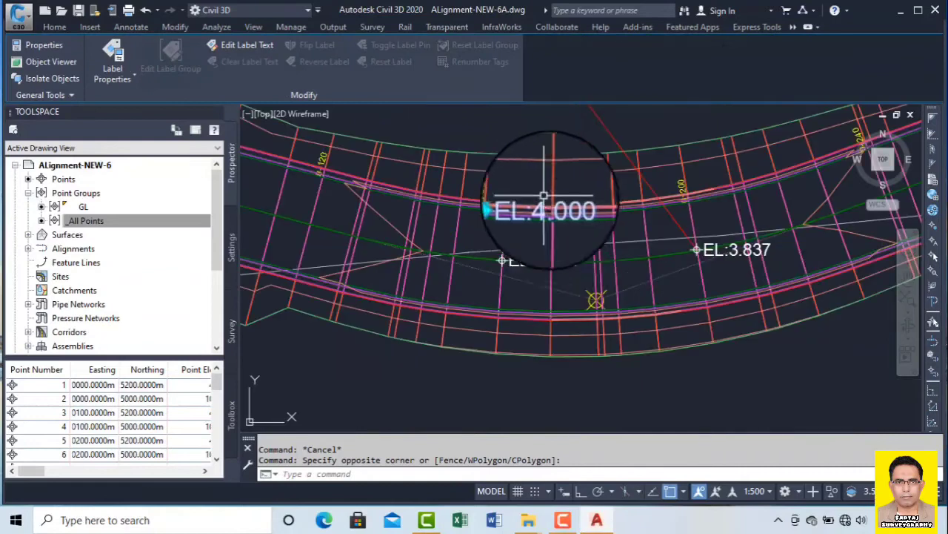
pyautogui.press('Delete')
# Step: Check the level at station 0+160 in the profile data band against the centreline label in plan
pyautogui.scroll(-6, 545, 312)
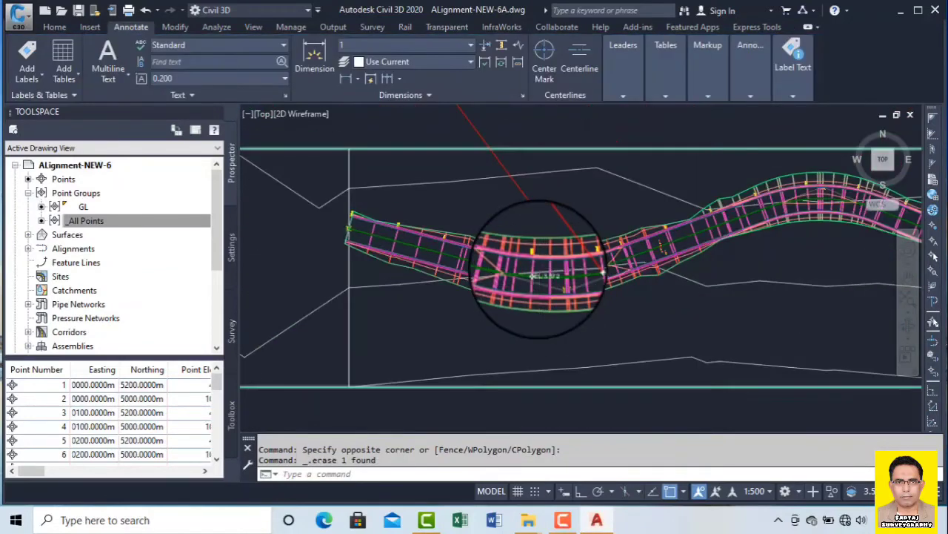
pyautogui.scroll(5, 563, 156)
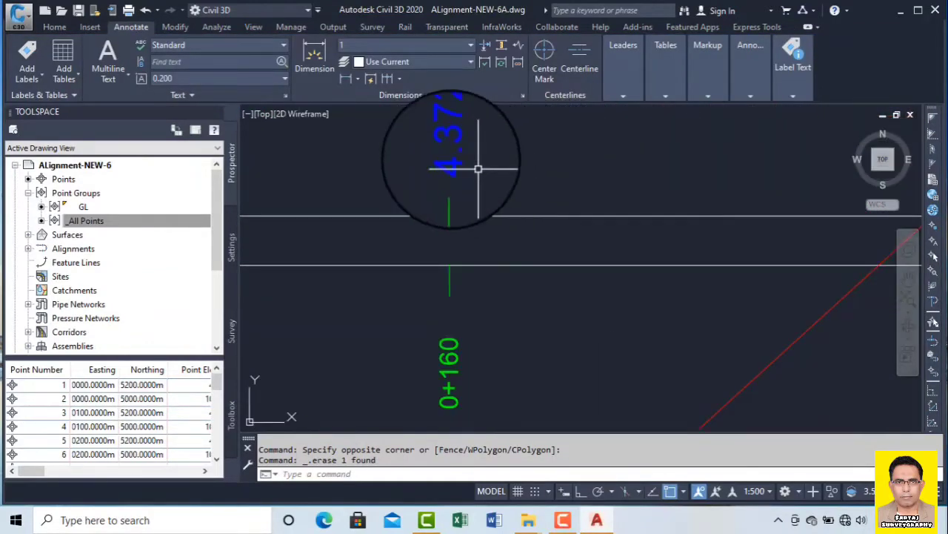
pyautogui.scroll(-5, 478, 165)
pyautogui.scroll(-2, 466, 217)
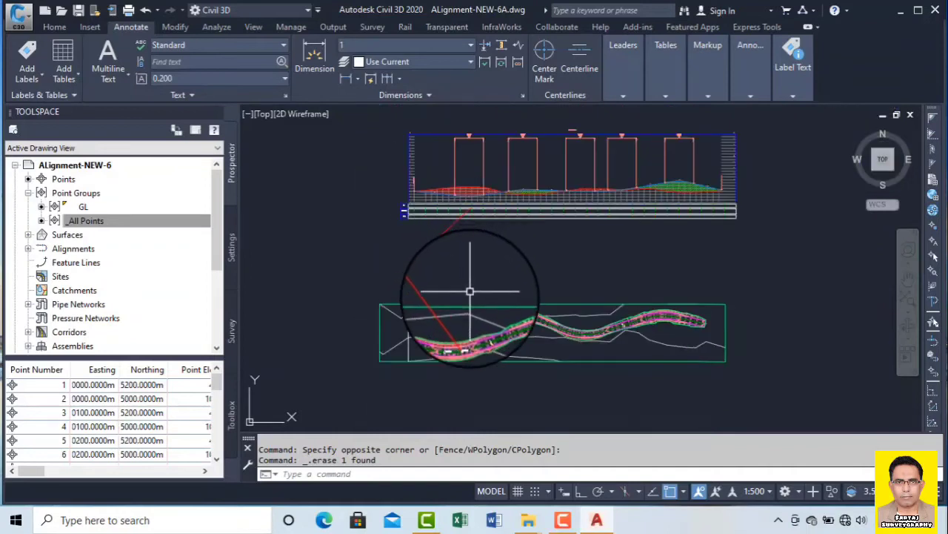
pyautogui.scroll(5, 474, 297)
pyautogui.scroll(5, 493, 324)
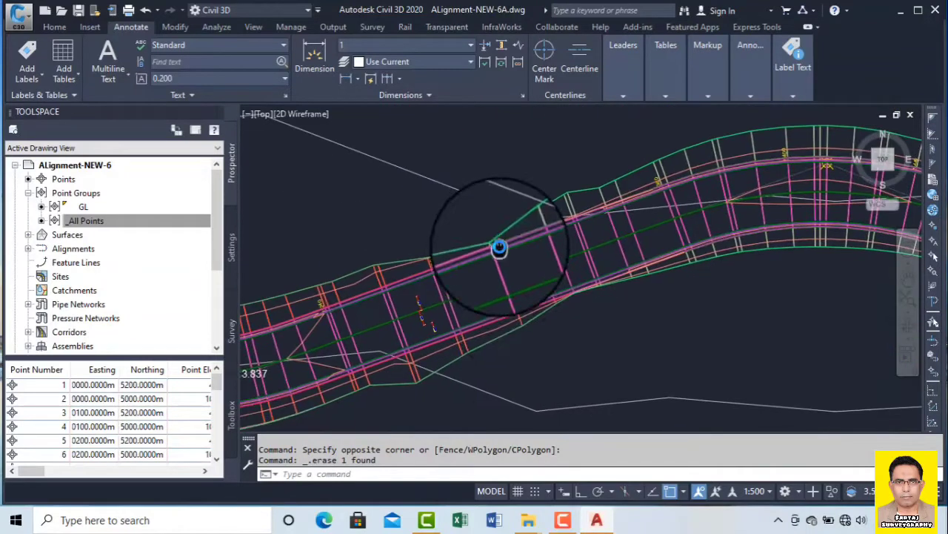
pyautogui.press('Escape')
pyautogui.press('Escape')
pyautogui.click(501, 339)
pyautogui.click(502, 340)
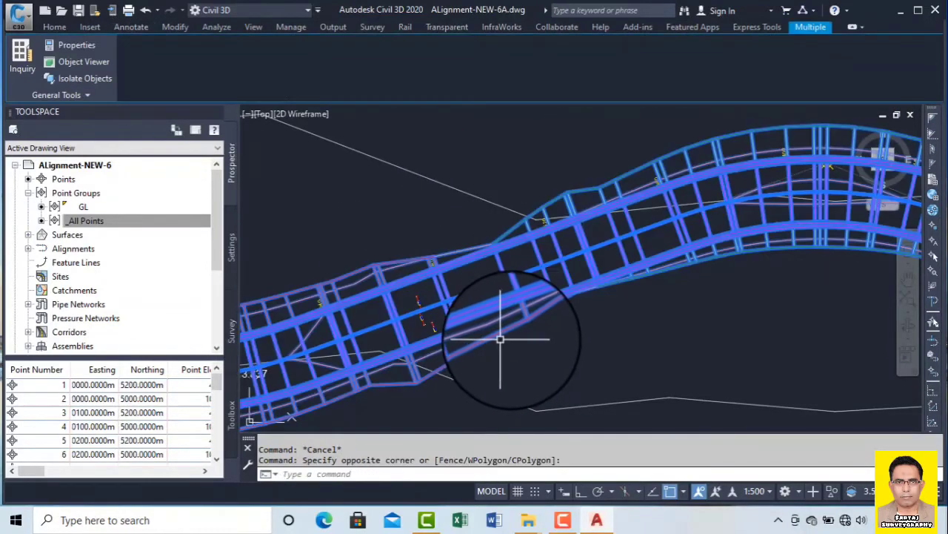
pyautogui.rightClick(512, 338)
pyautogui.press('Escape')
pyautogui.press('Escape')
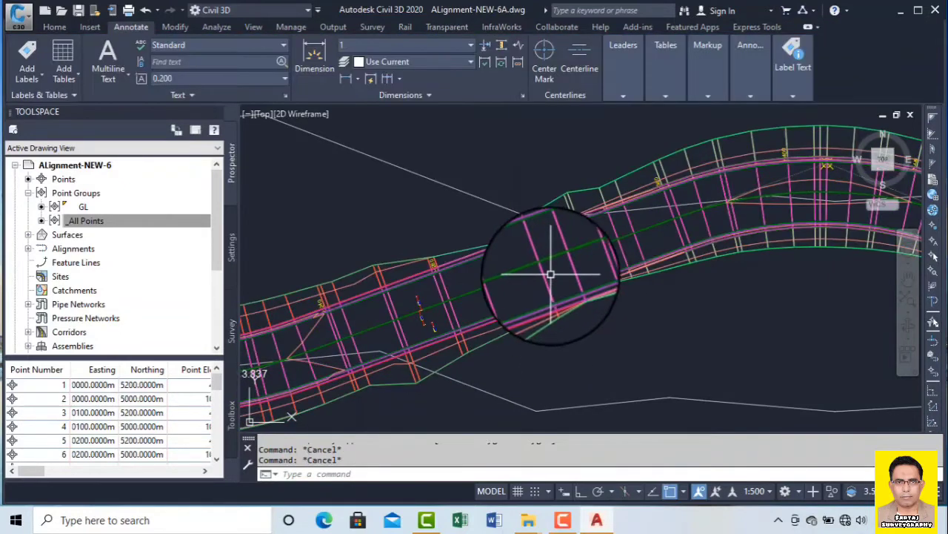
# Step: Open the corridor's properties and remove the Datum link data from the Corridor - BOT surface
pyautogui.click(558, 271)
pyautogui.rightClick(558, 270)
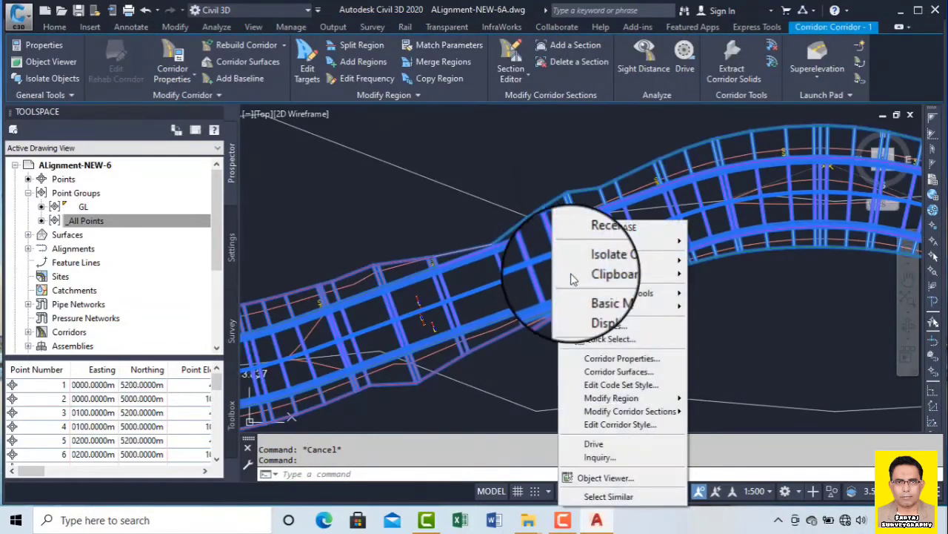
pyautogui.click(644, 359)
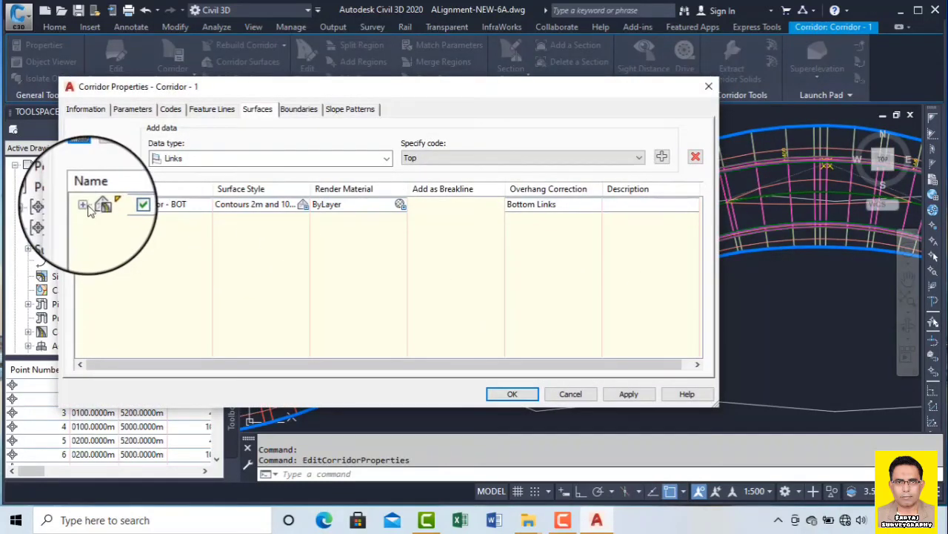
pyautogui.click(86, 207)
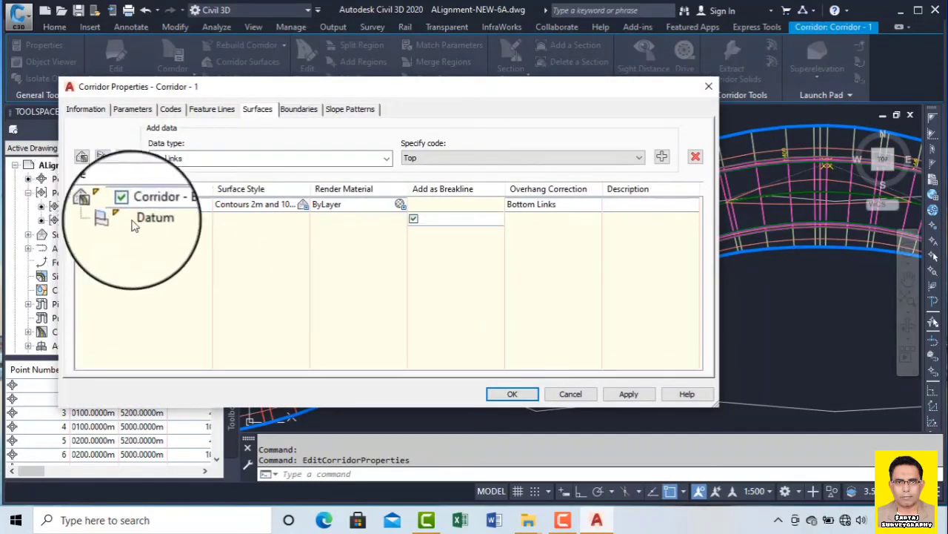
pyautogui.click(144, 217)
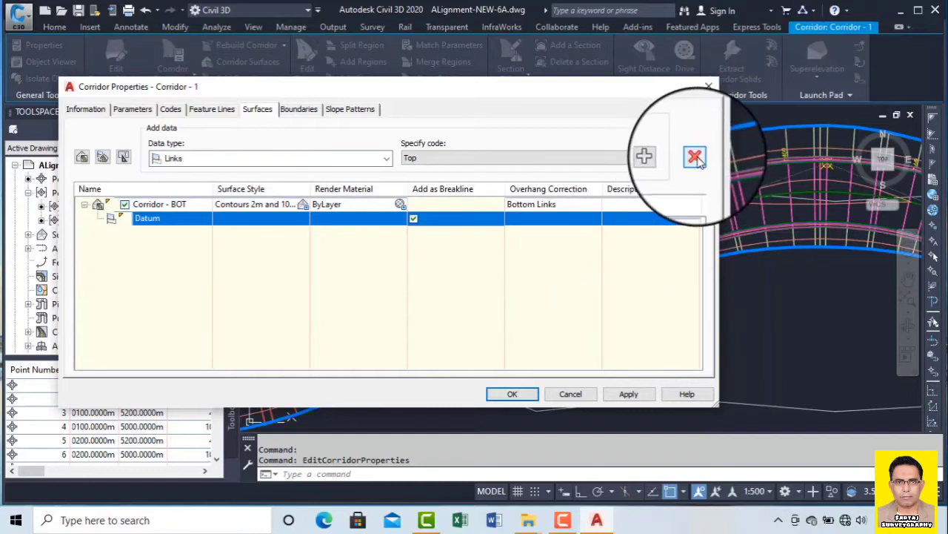
pyautogui.click(697, 160)
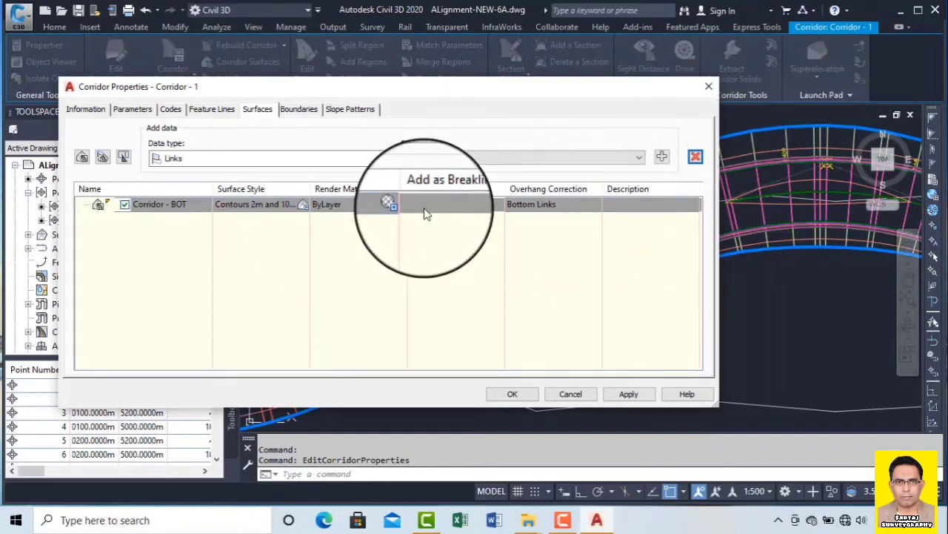
# Step: Add the Top link code to the corridor surface as breaklines and set its overhang correction to Top Links
pyautogui.click(441, 157)
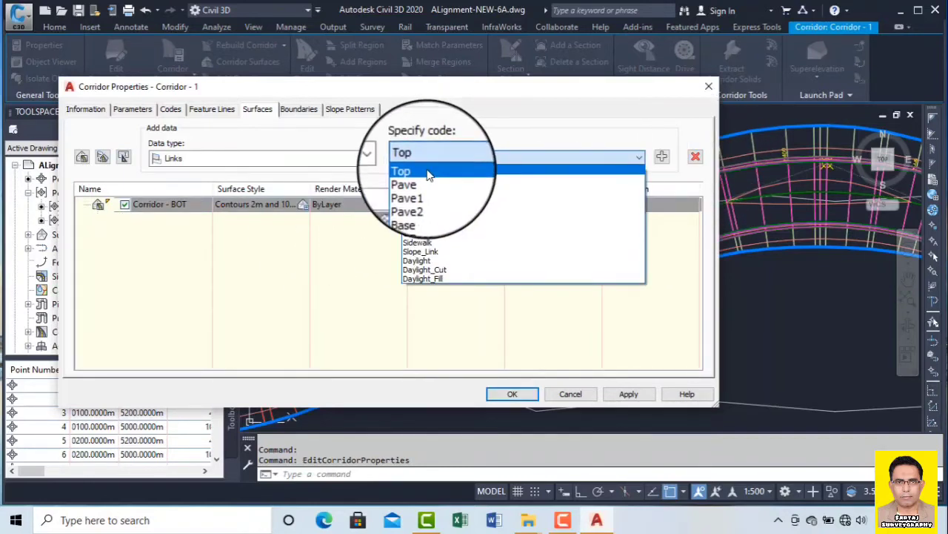
pyautogui.click(428, 172)
pyautogui.click(432, 159)
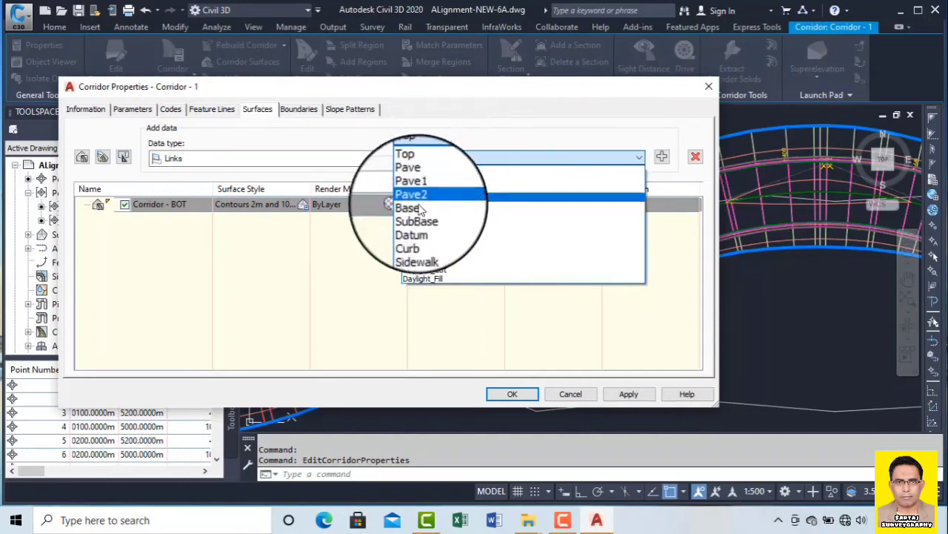
pyautogui.click(426, 157)
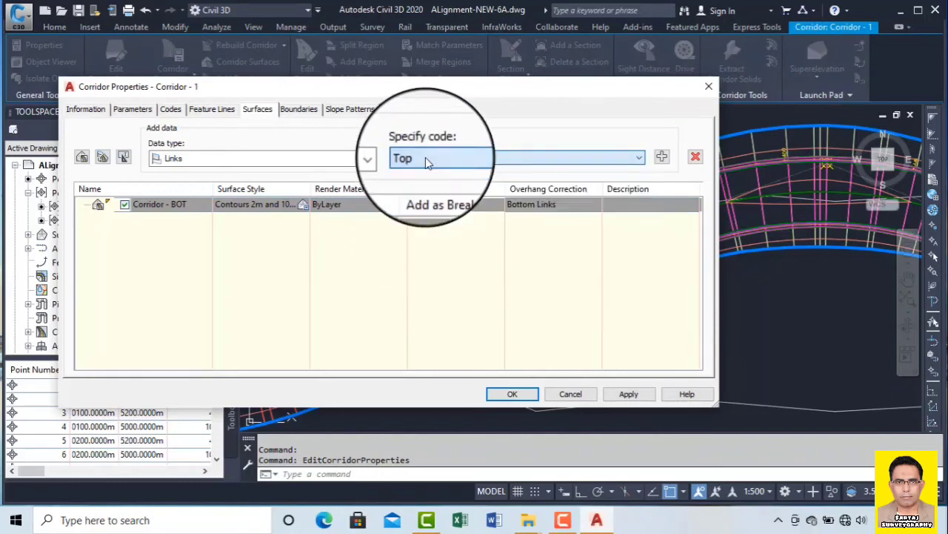
pyautogui.click(663, 158)
pyautogui.click(414, 217)
pyautogui.click(413, 218)
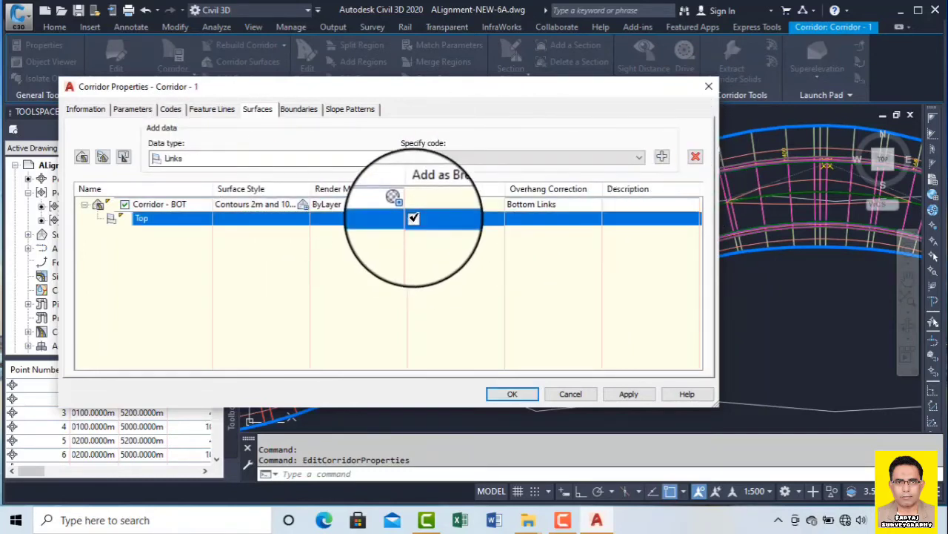
pyautogui.click(544, 205)
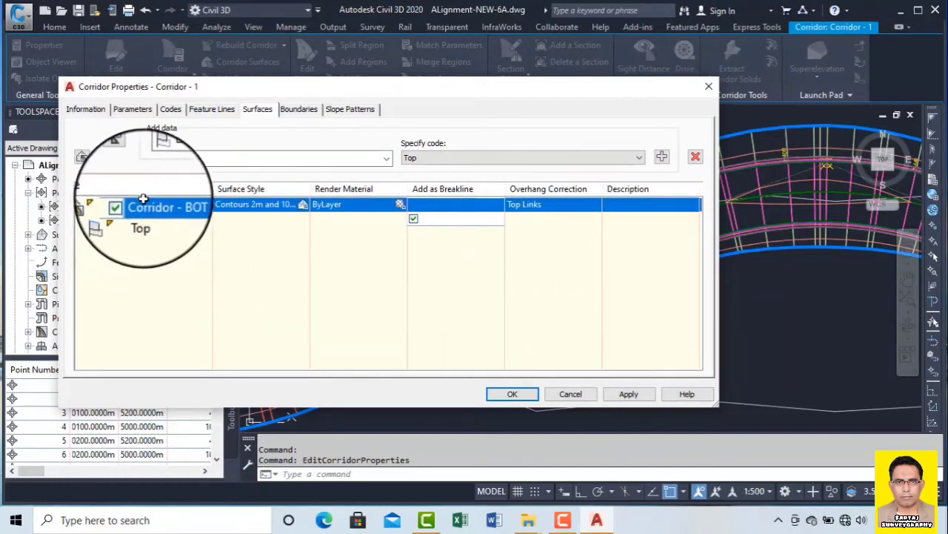
# Step: Rename the corridor surface to Corridor - TOP and remove its existing outside boundary
pyautogui.click(176, 206)
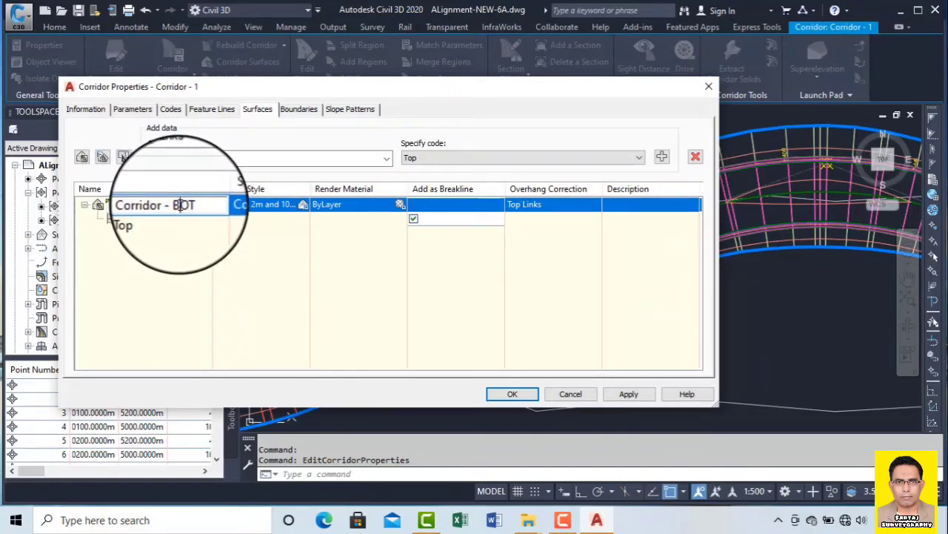
pyautogui.press('BackSpace')
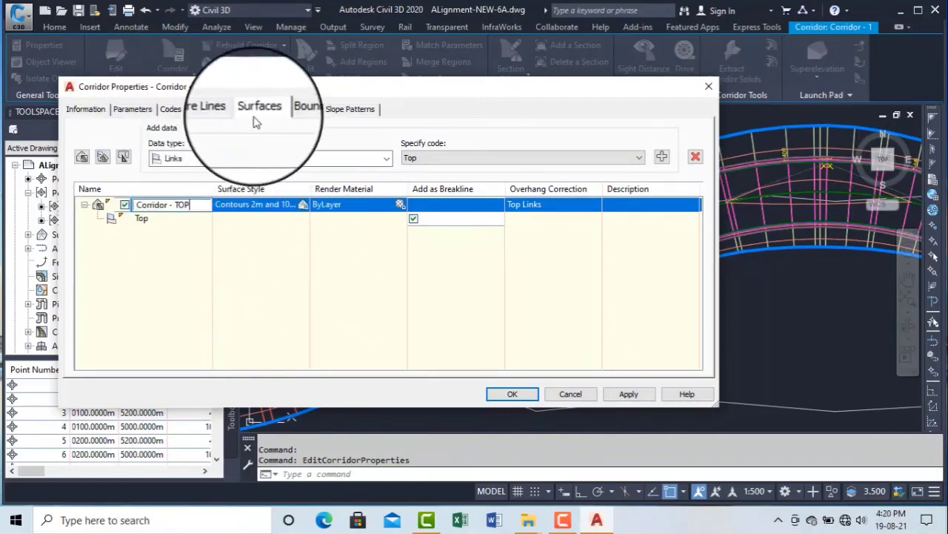
pyautogui.click(297, 111)
pyautogui.click(177, 165)
pyautogui.rightClick(178, 164)
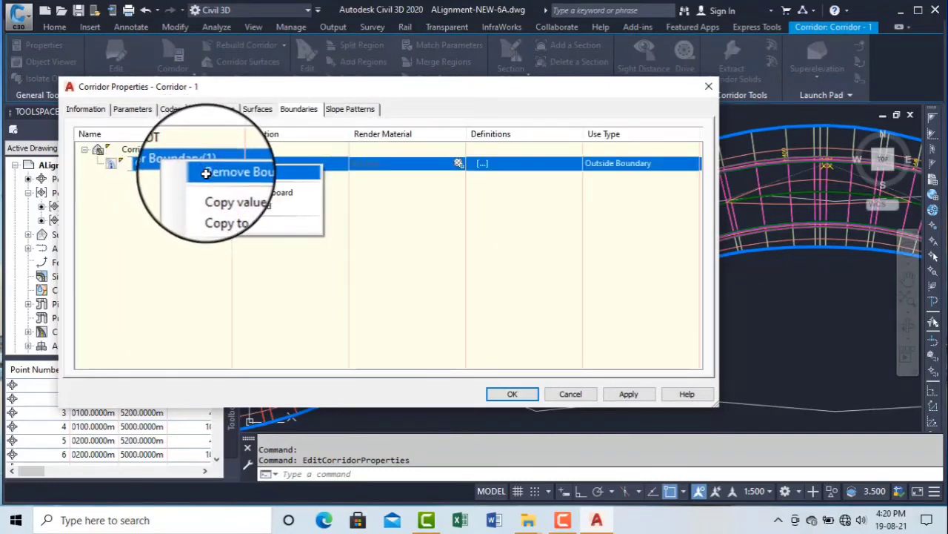
pyautogui.click(206, 173)
pyautogui.rightClick(200, 166)
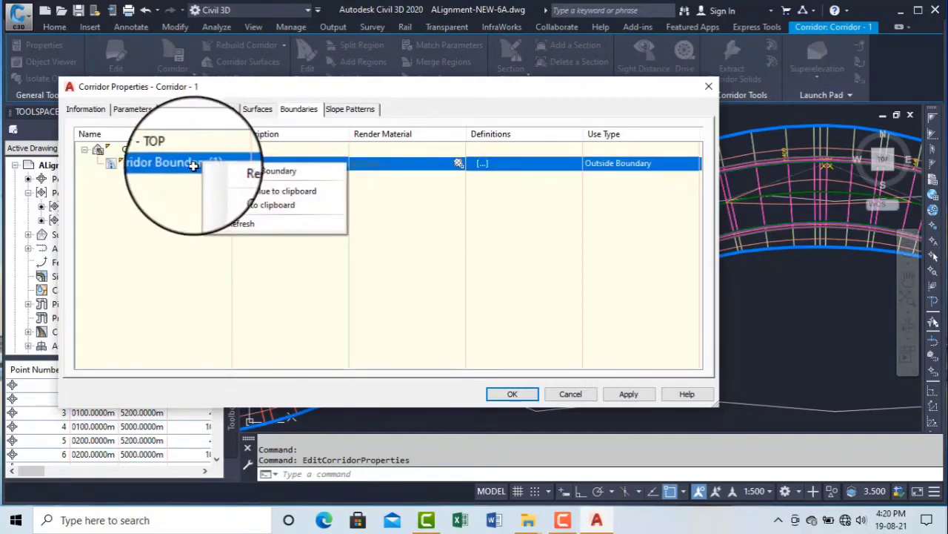
pyautogui.click(214, 170)
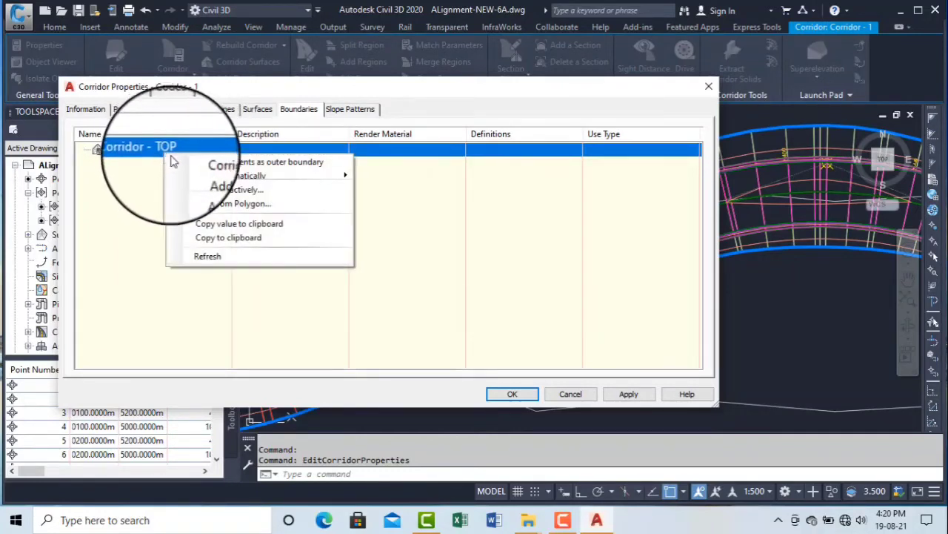
# Step: Add an automatic Daylight boundary to the Corridor - TOP surface and rebuild the corridor with the changes
pyautogui.moveTo(208, 176)
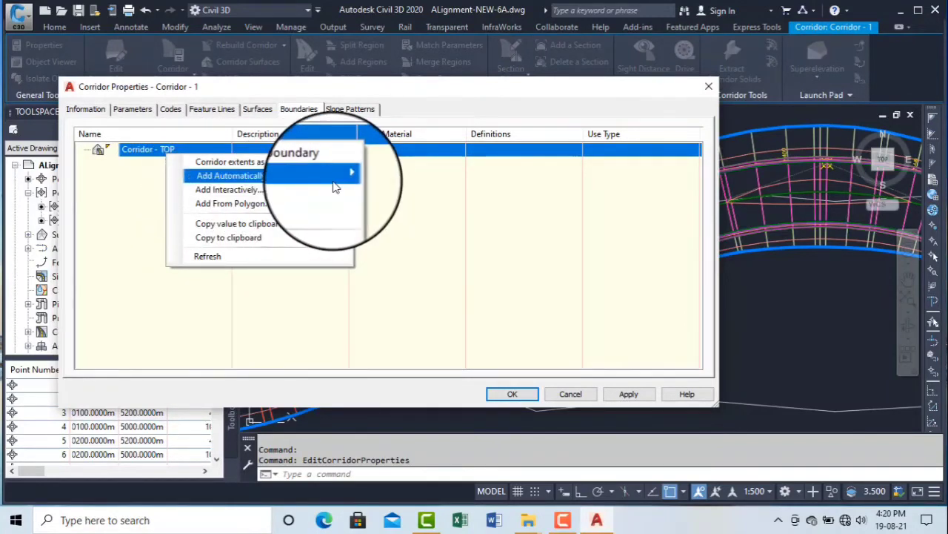
pyautogui.moveTo(335, 181)
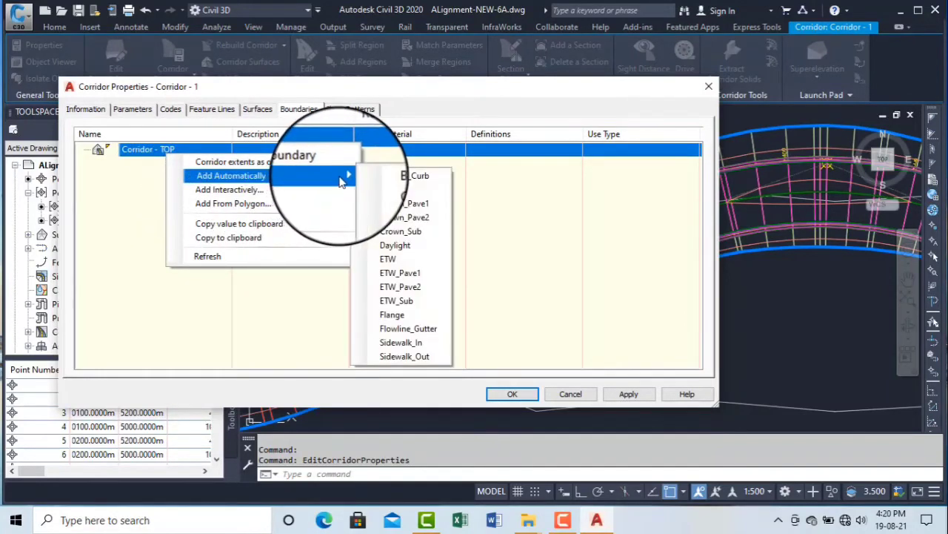
pyautogui.click(391, 246)
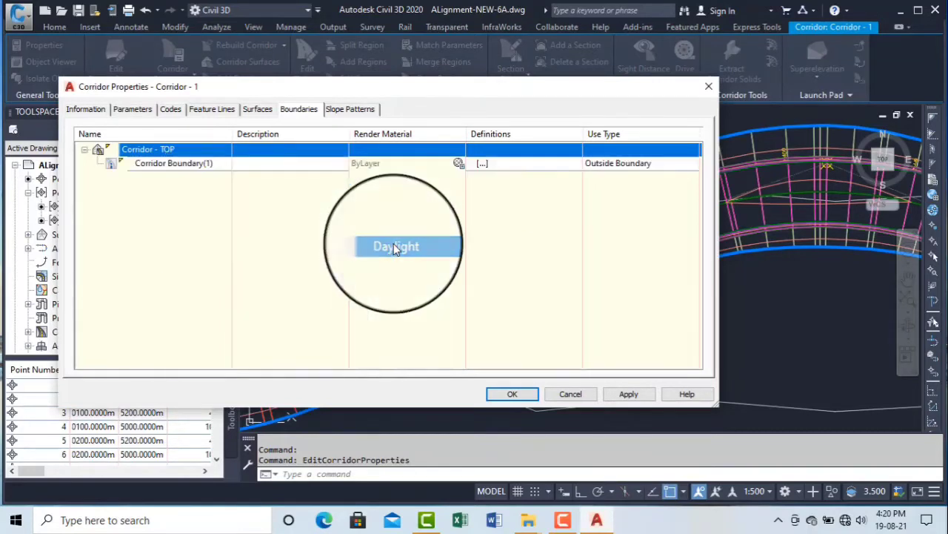
pyautogui.click(636, 397)
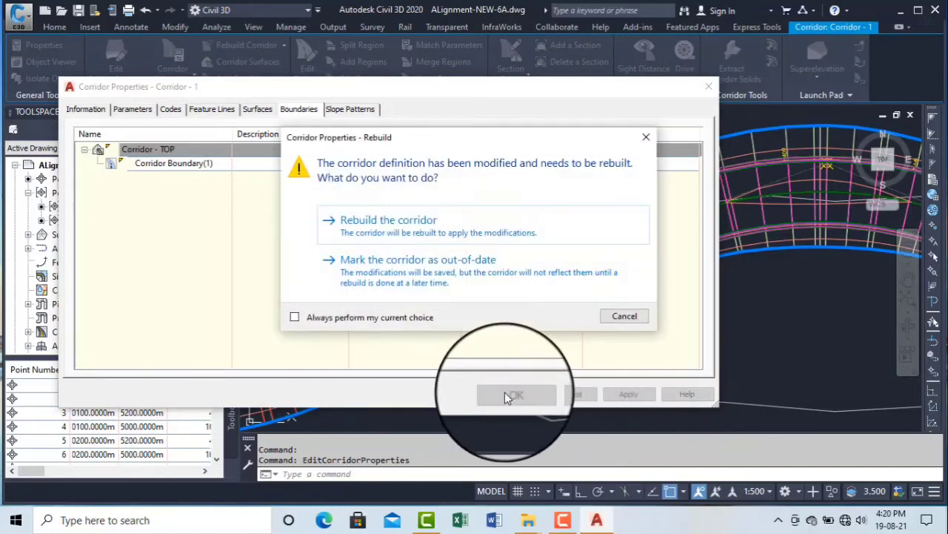
pyautogui.click(406, 231)
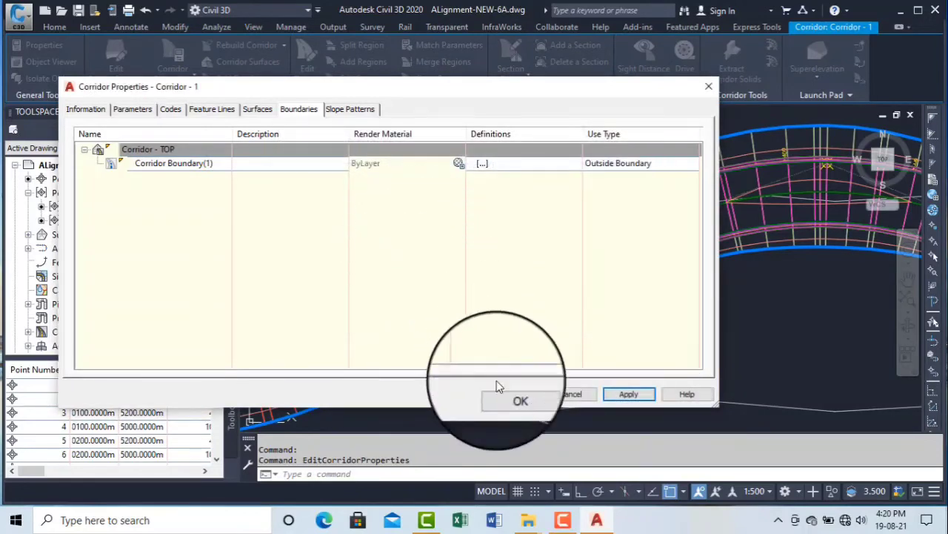
pyautogui.click(517, 395)
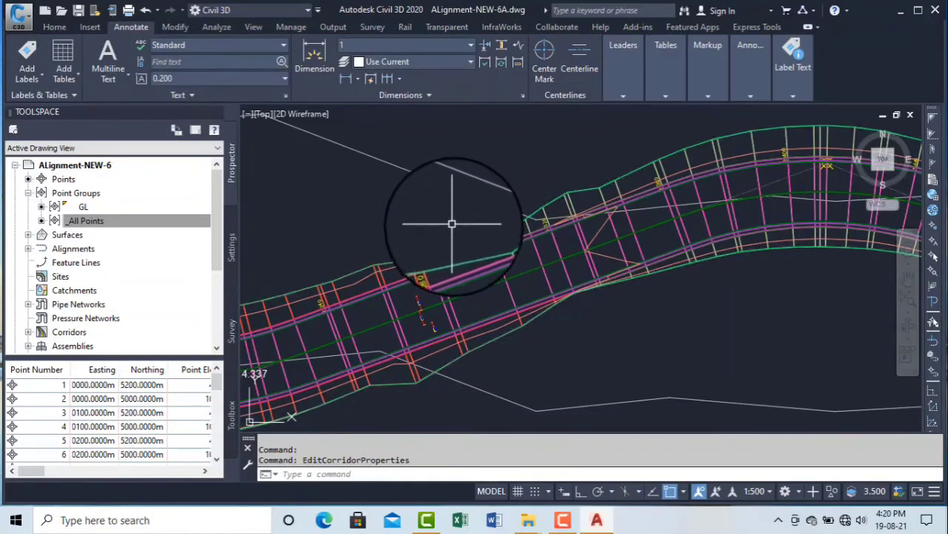
# Step: Move the EL:4.337 spot elevation label's marker onto the intersection of the centreline and the cross-section line
pyautogui.scroll(-3, 380, 282)
pyautogui.scroll(6, 380, 282)
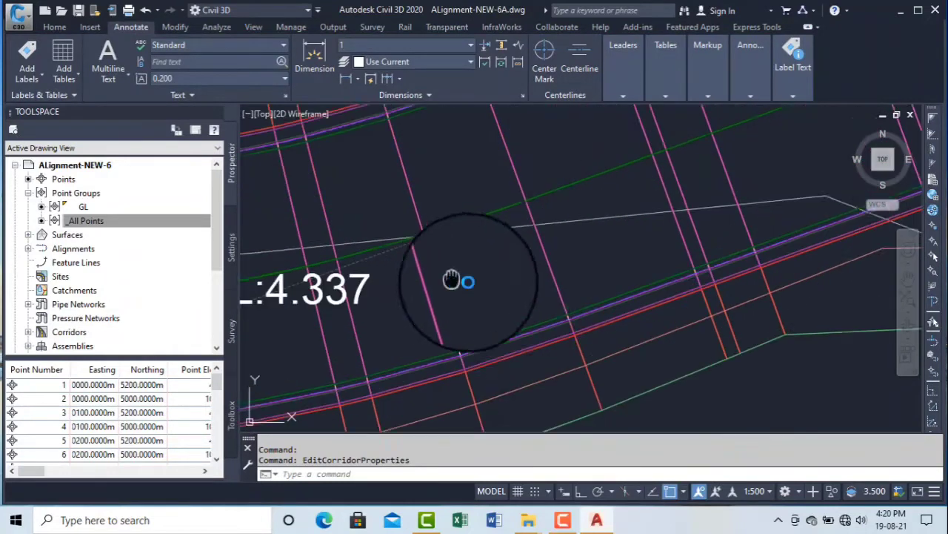
pyautogui.scroll(5, 351, 283)
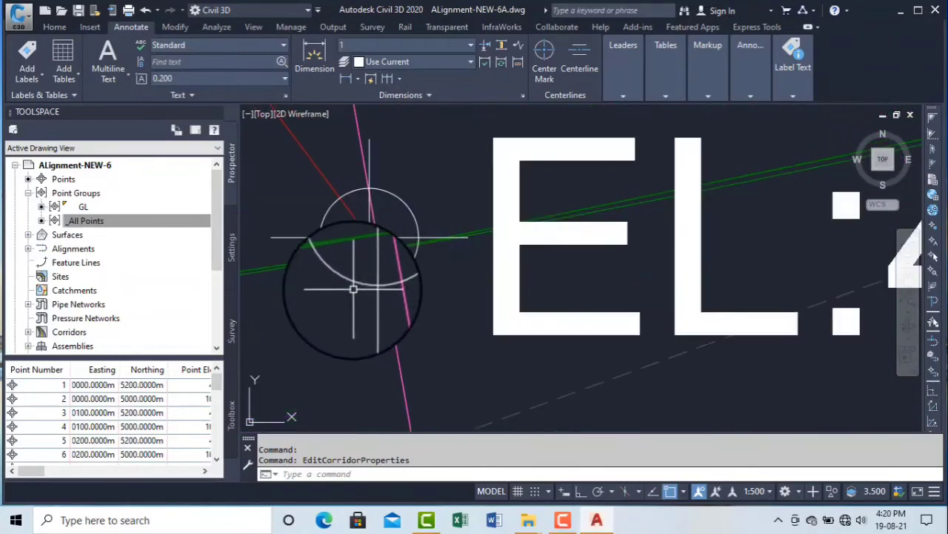
pyautogui.click(366, 245)
pyautogui.click(370, 236)
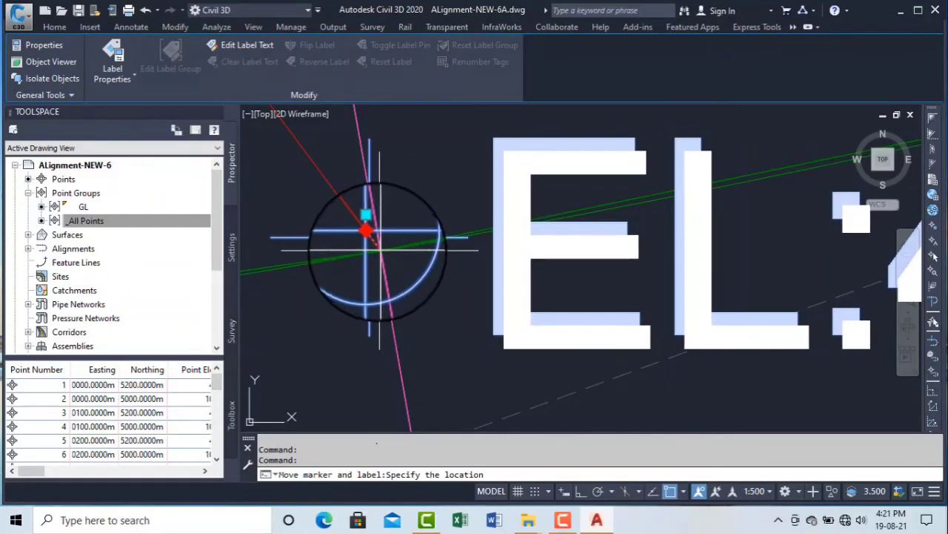
pyautogui.click(380, 250)
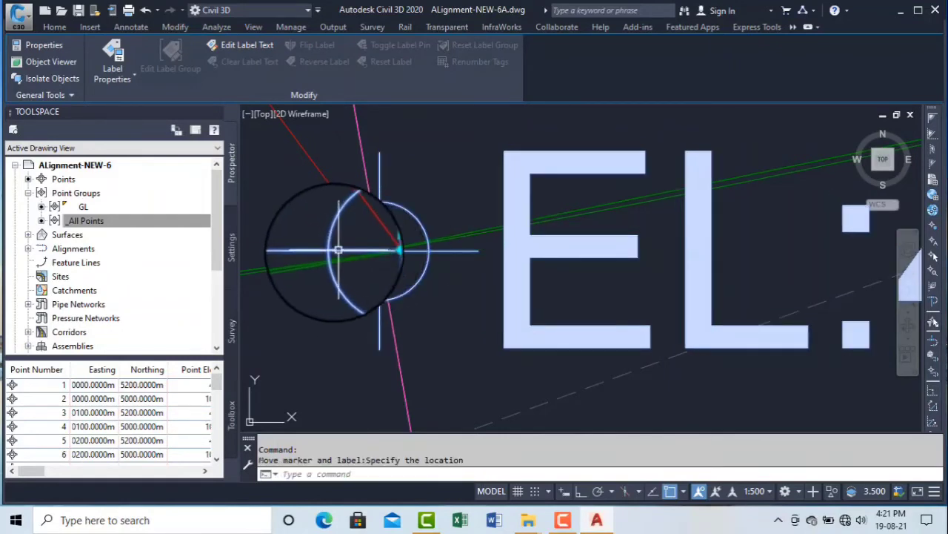
# Step: Compare the moved spot elevation label with the level in the profile data band at the end of the red guide line
pyautogui.scroll(-5, 380, 249)
pyautogui.scroll(-10, 544, 274)
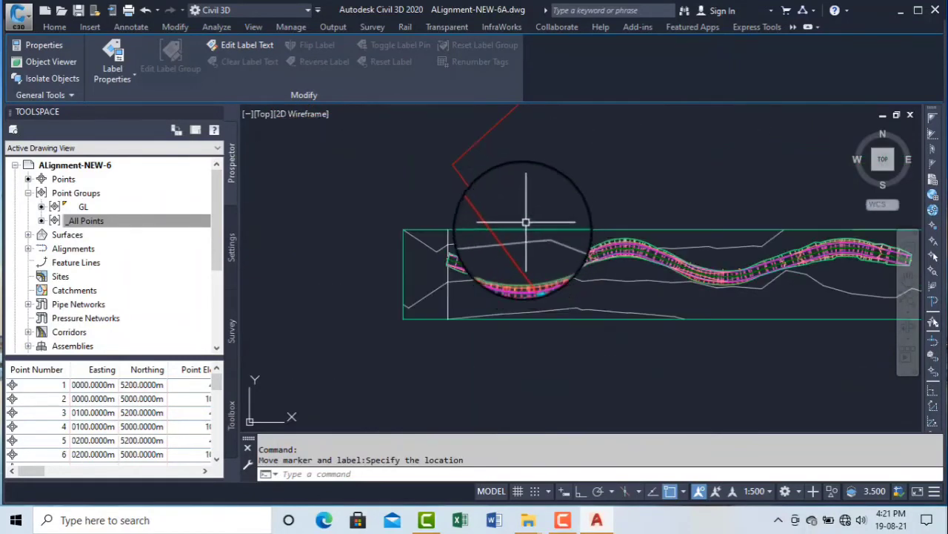
pyautogui.moveTo(547, 150); pyautogui.dragTo(523, 256, button='middle')
pyautogui.scroll(5, 524, 163)
pyautogui.scroll(5, 516, 185)
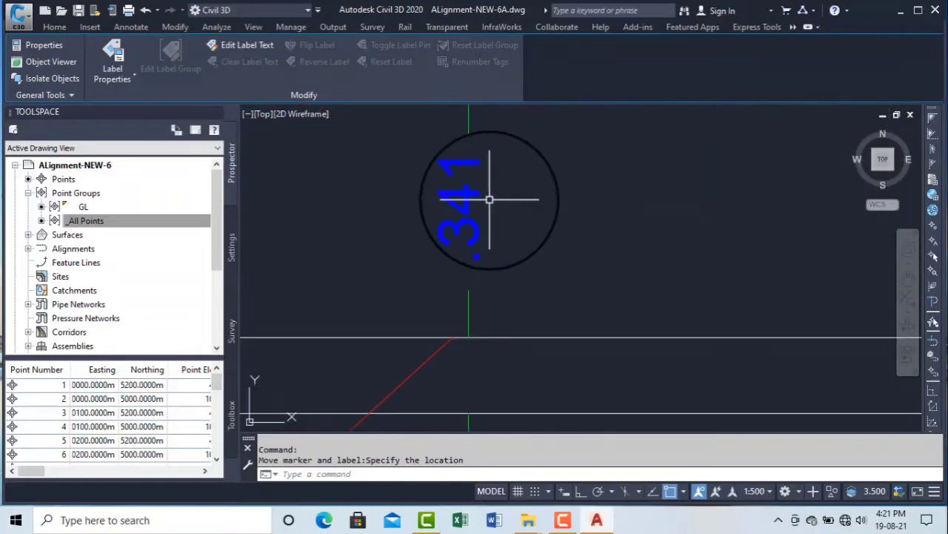
pyautogui.scroll(-6, 504, 199)
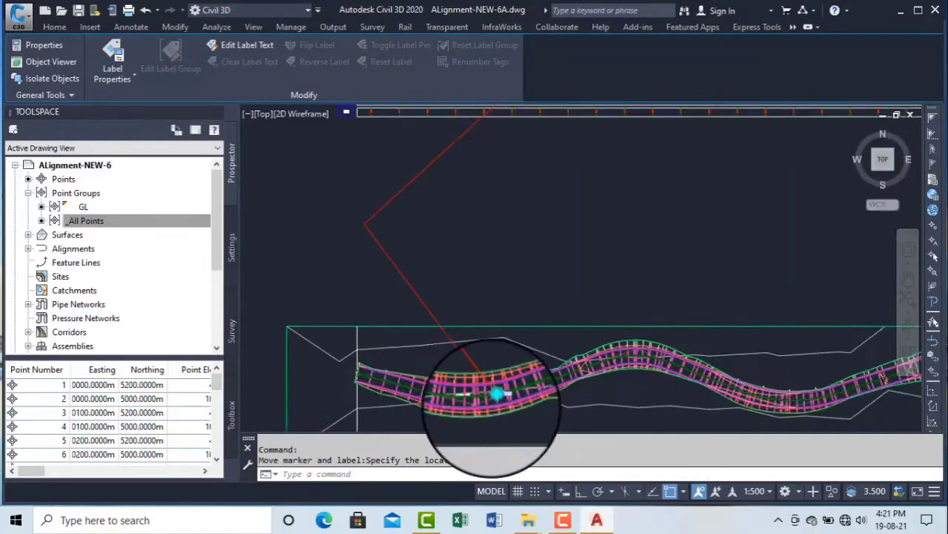
pyautogui.scroll(4, 502, 396)
pyautogui.press('Escape')
pyautogui.scroll(5, 442, 298)
pyautogui.scroll(-6, 527, 347)
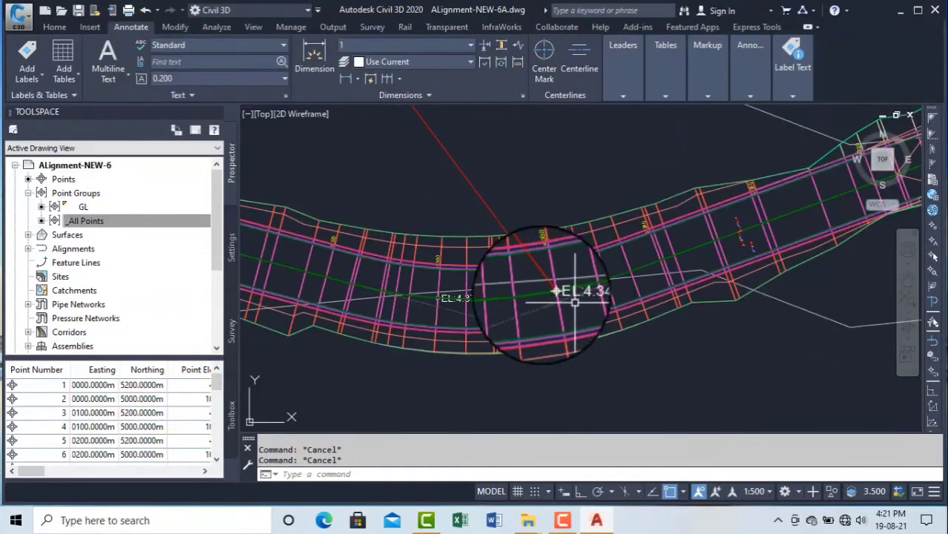
# Step: Add spot elevation labels from the Corridor - TOP surface at two centreline points west of the existing labels
pyautogui.click(29, 74)
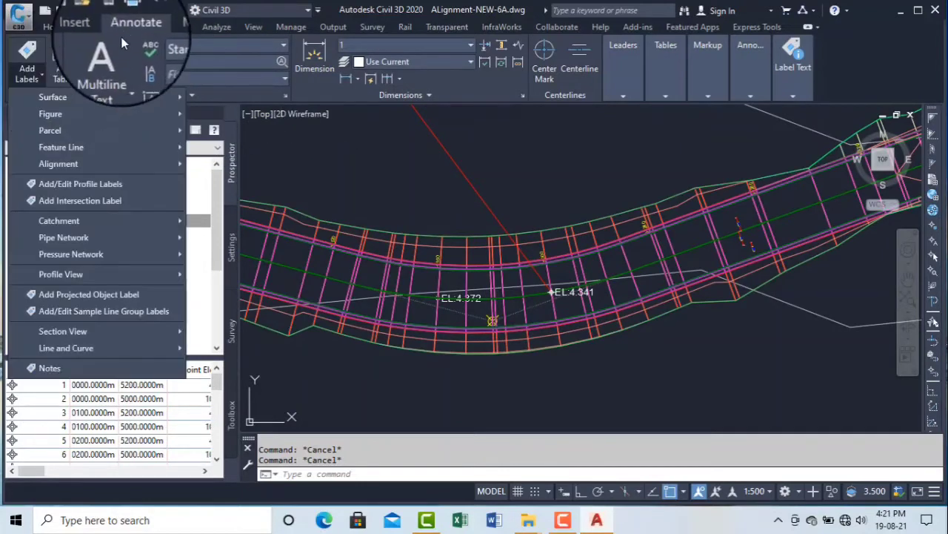
pyautogui.moveTo(119, 97)
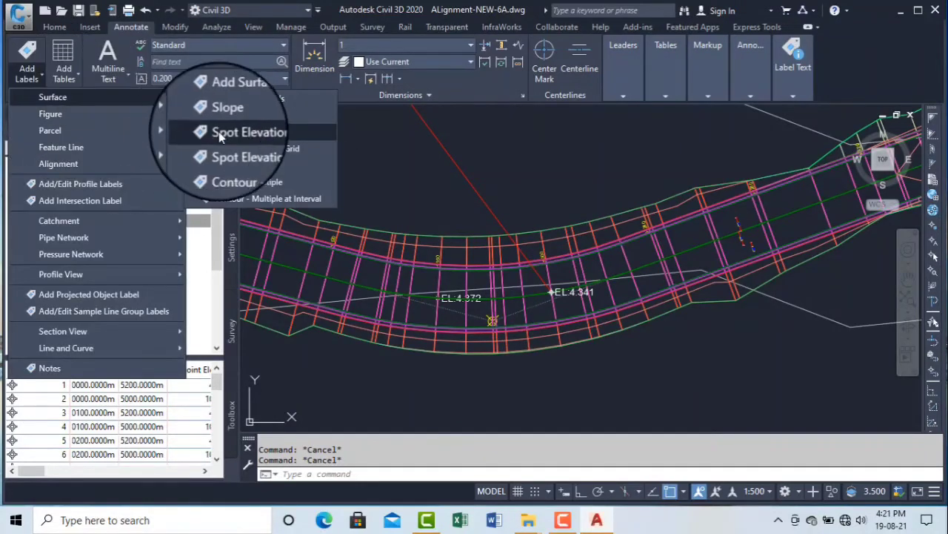
pyautogui.click(223, 130)
pyautogui.press('Return')
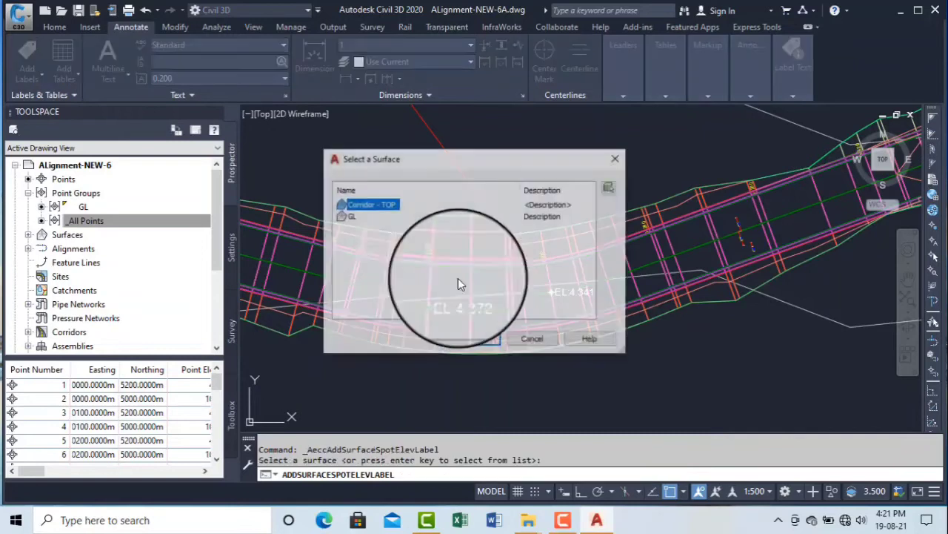
pyautogui.click(474, 339)
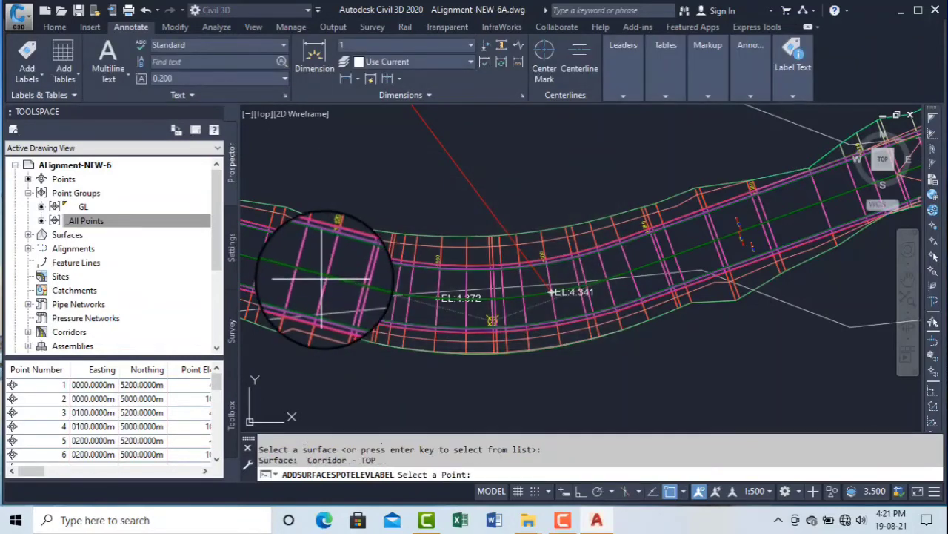
pyautogui.click(352, 278)
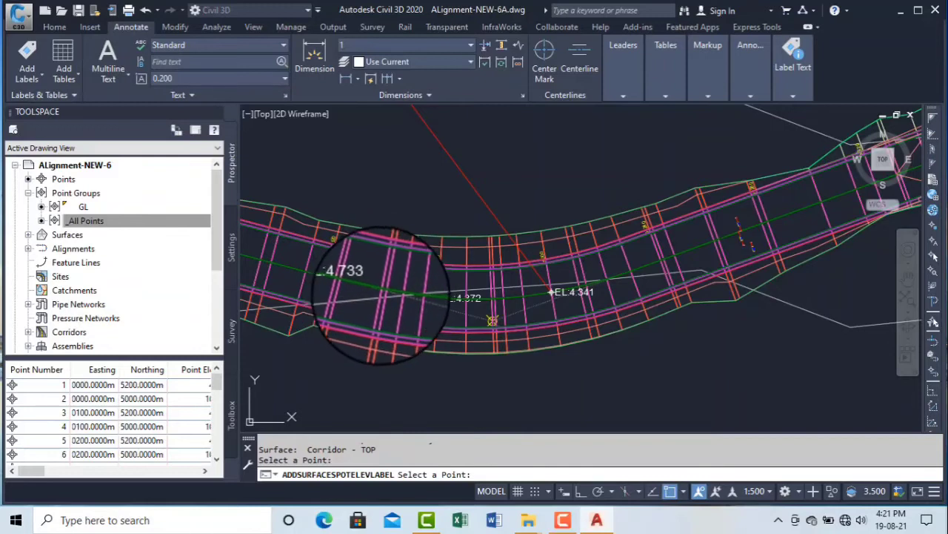
pyautogui.click(382, 289)
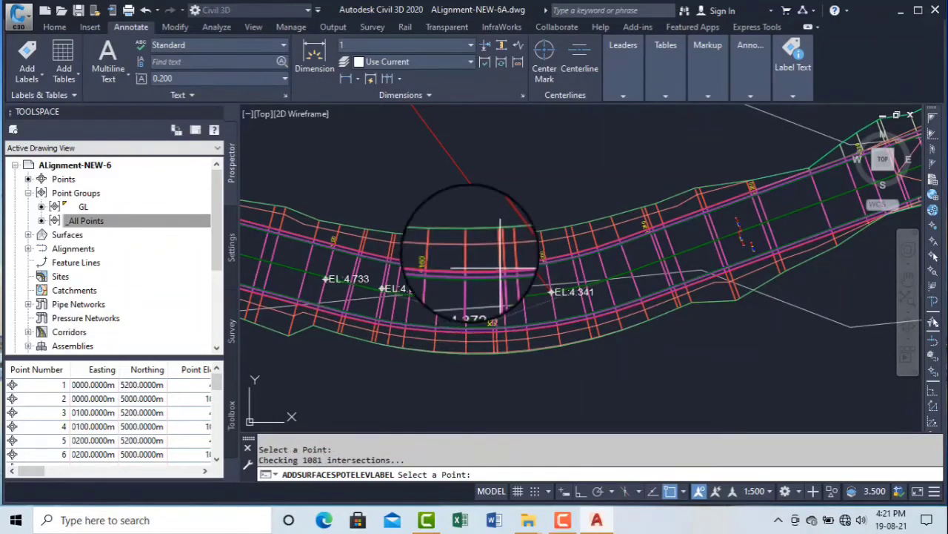
pyautogui.press('Escape')
pyautogui.press('Escape')
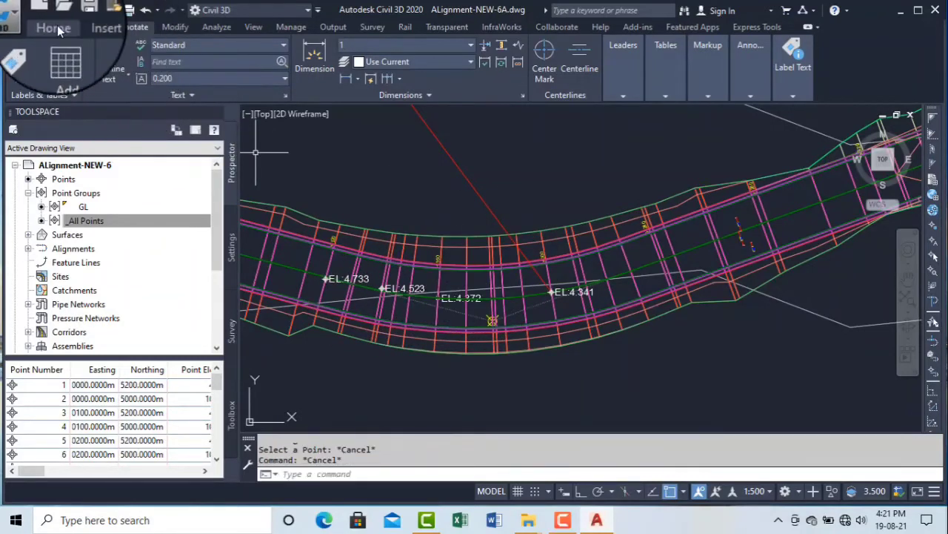
# Step: Start creating random points on a surface and set the prompts for elevations, point names and descriptions to Automatic
pyautogui.click(22, 26)
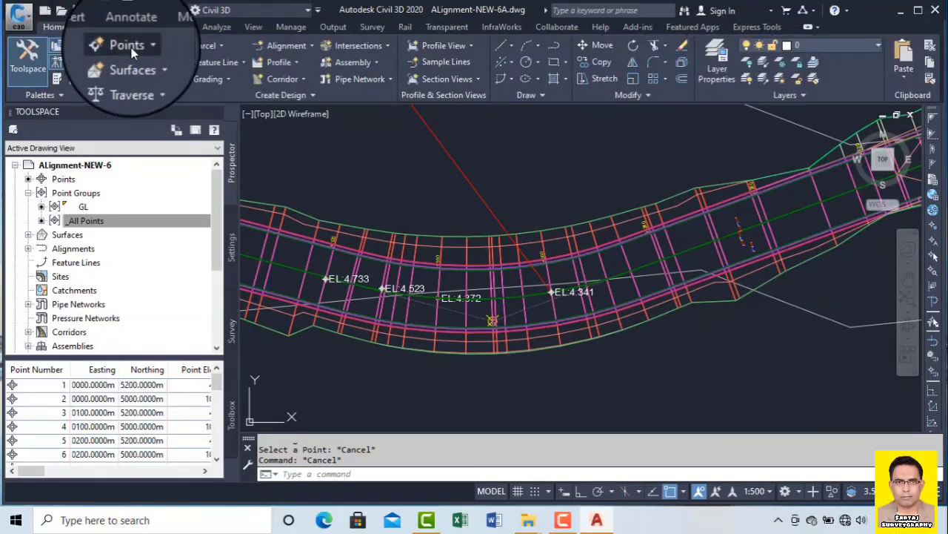
pyautogui.click(129, 47)
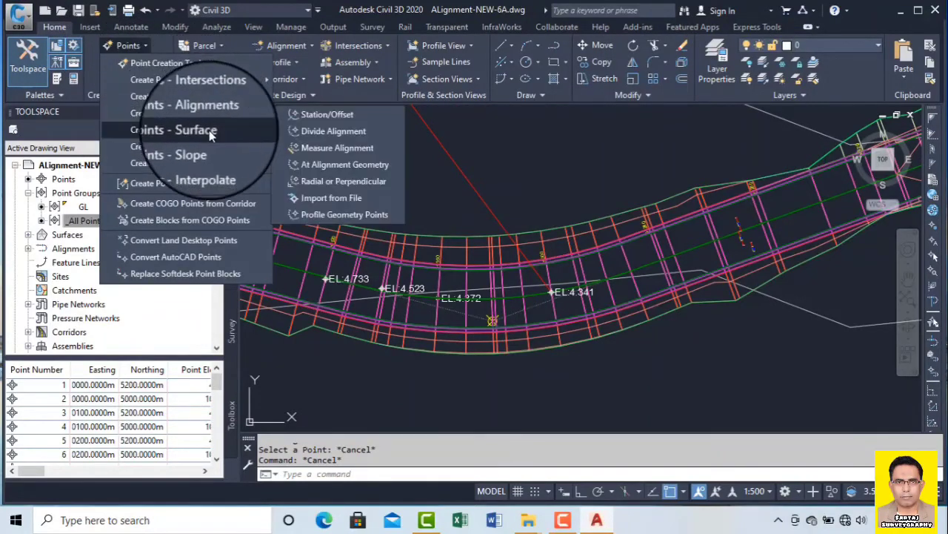
pyautogui.moveTo(211, 131)
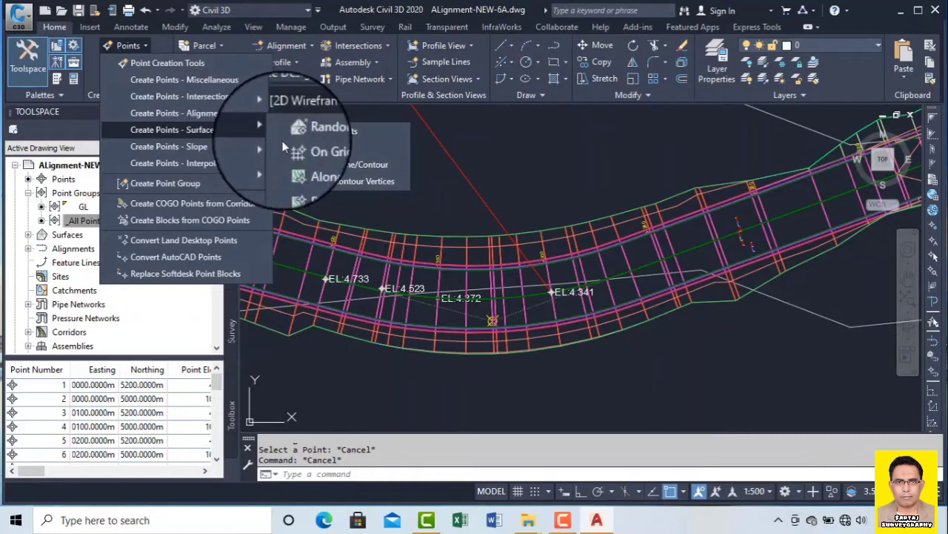
pyautogui.click(333, 132)
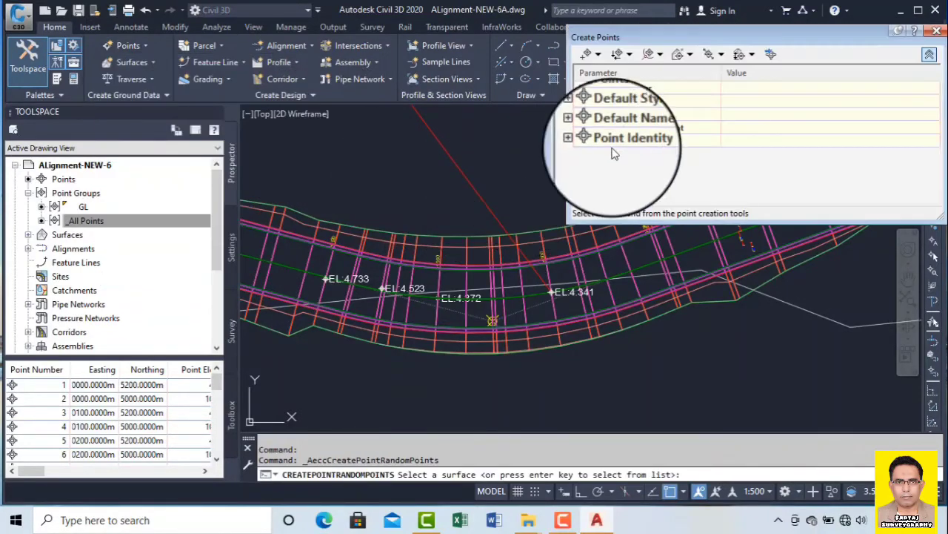
pyautogui.click(583, 100)
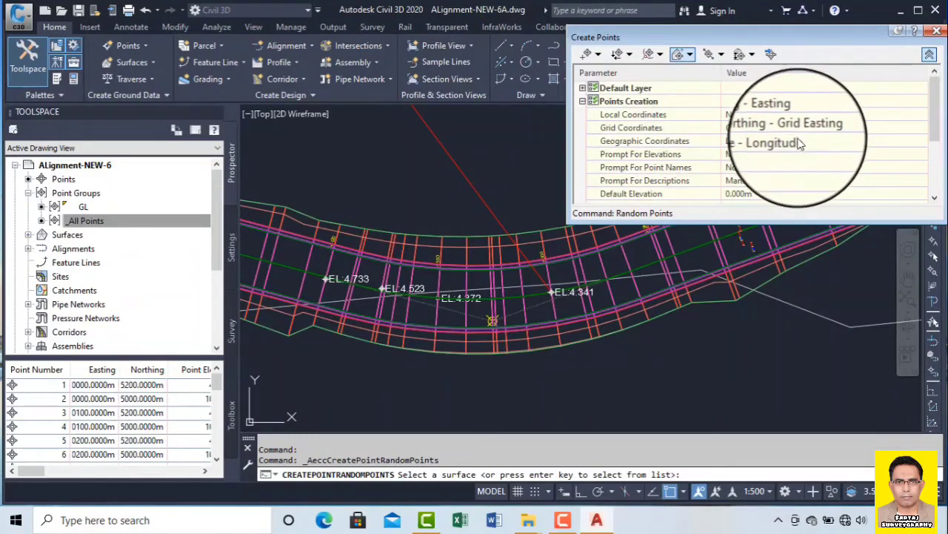
pyautogui.click(761, 161)
pyautogui.click(759, 166)
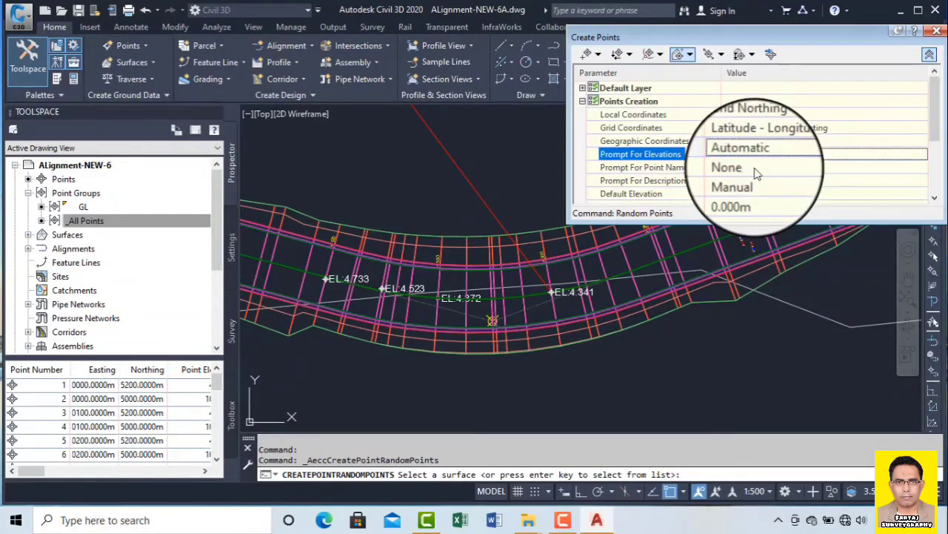
pyautogui.click(758, 171)
pyautogui.click(757, 174)
pyautogui.click(756, 180)
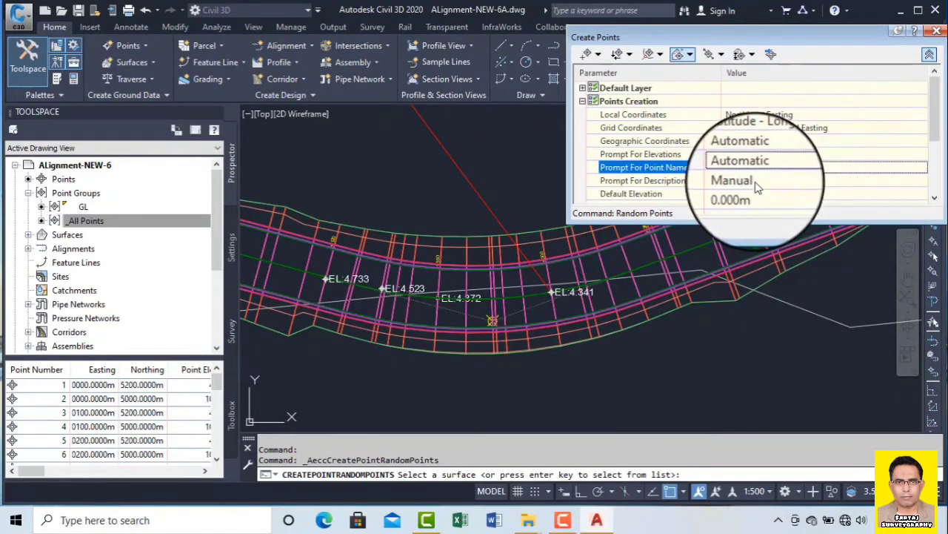
pyautogui.click(756, 180)
pyautogui.click(759, 193)
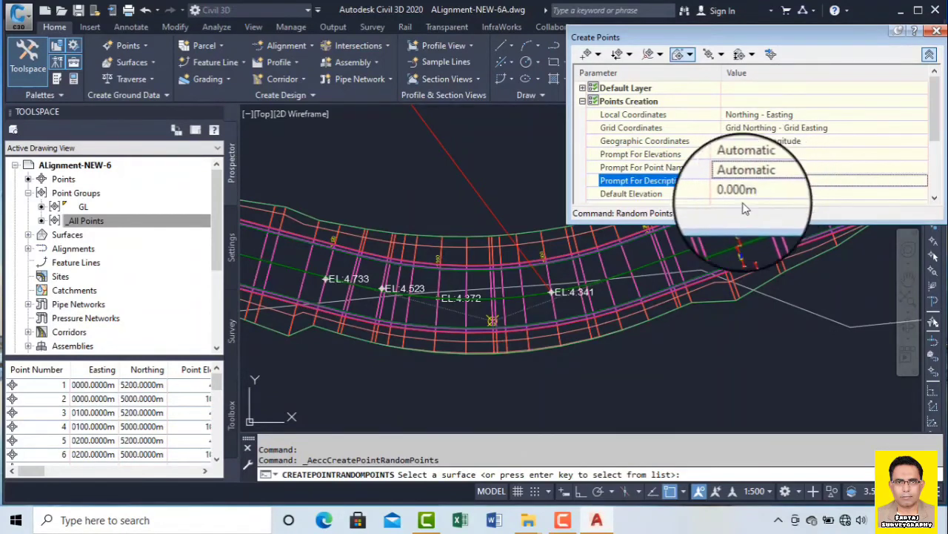
pyautogui.click(934, 197)
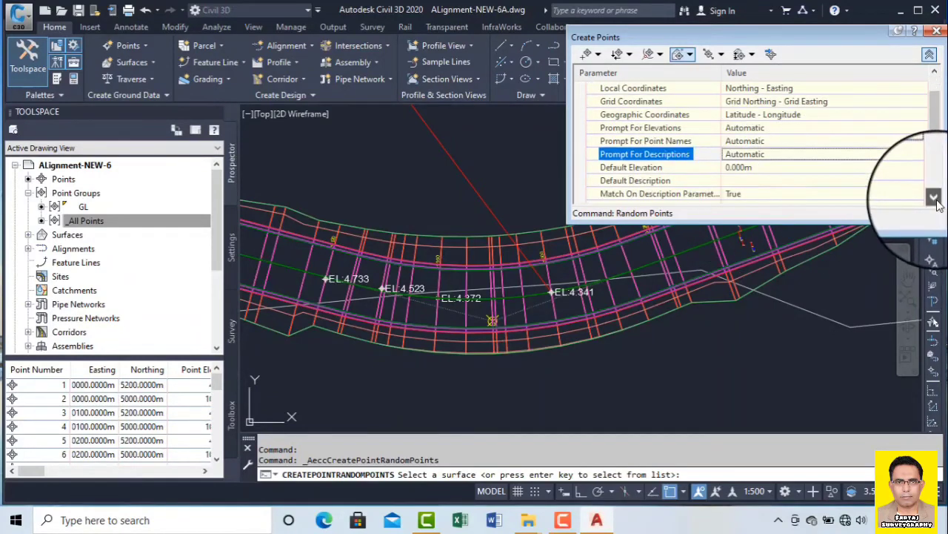
# Step: Set the default point description to CTP, set Disable Description Keys to True and show the default point styles
pyautogui.click(738, 180)
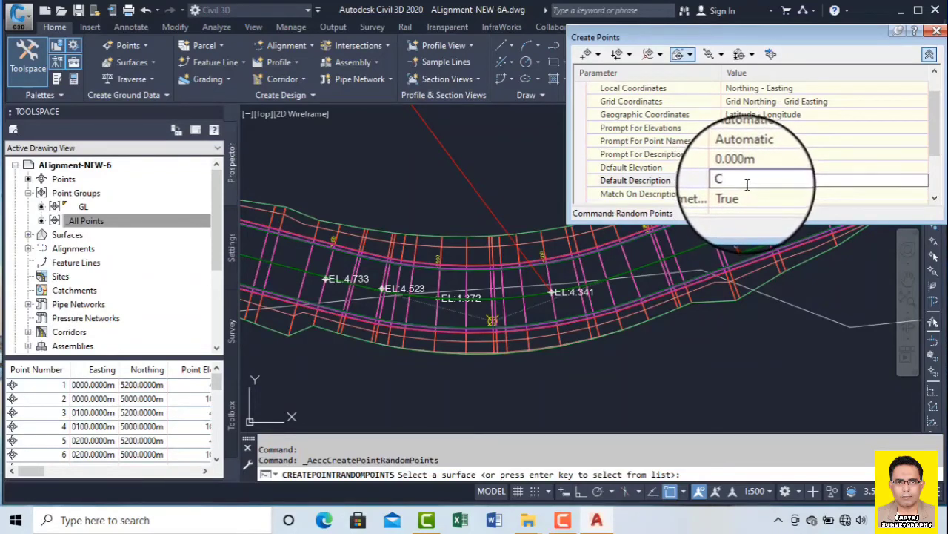
pyautogui.write('CTP')
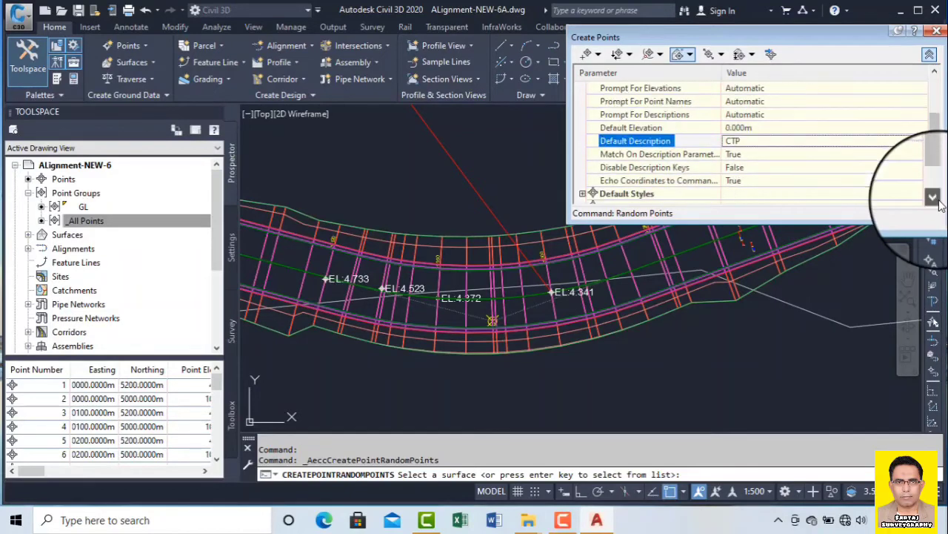
pyautogui.click(776, 168)
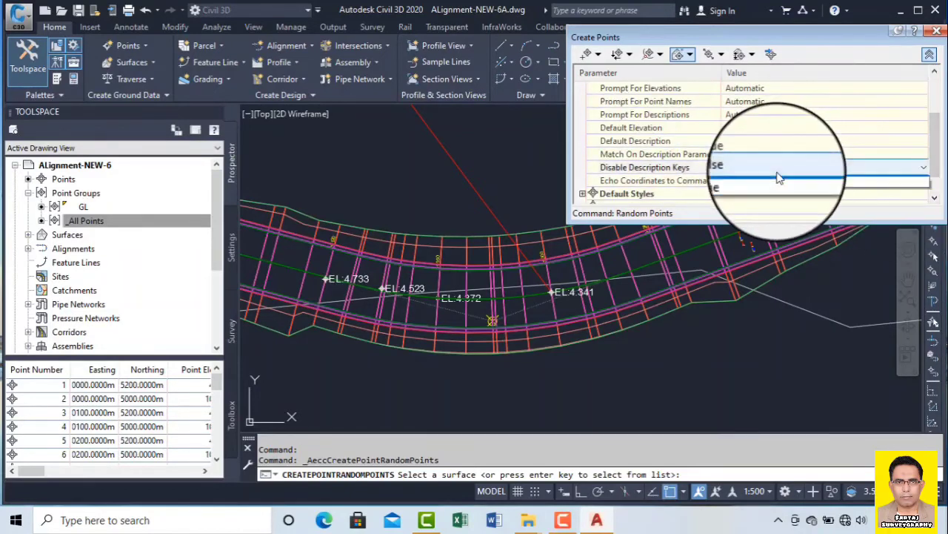
pyautogui.click(934, 197)
pyautogui.click(934, 197)
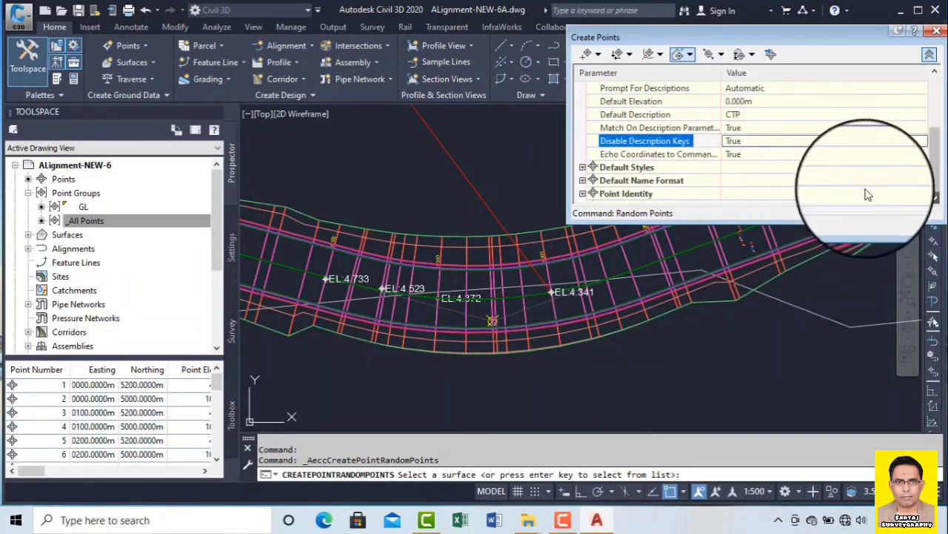
pyautogui.click(583, 168)
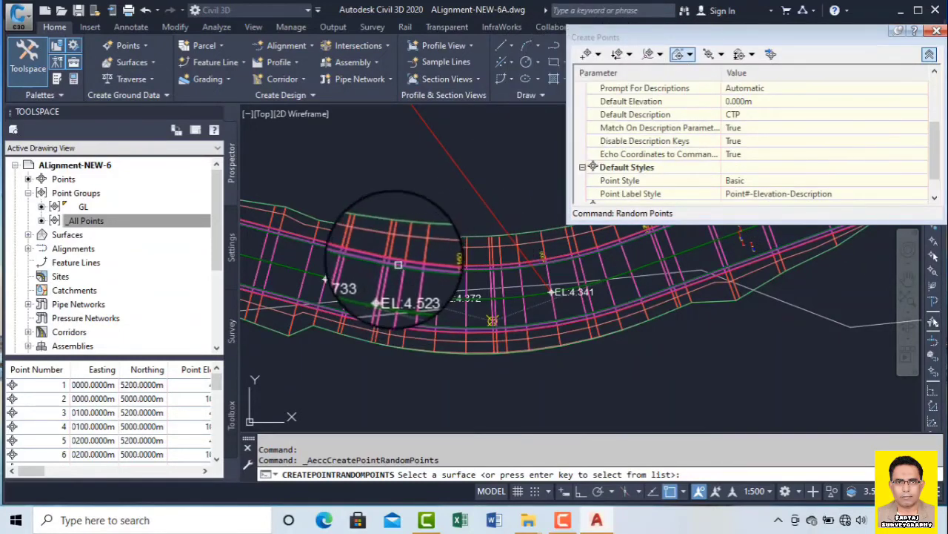
# Step: Choose the Corridor - TOP surface and place a random point on the corridor's northern edge at station 0+160
pyautogui.press('Return')
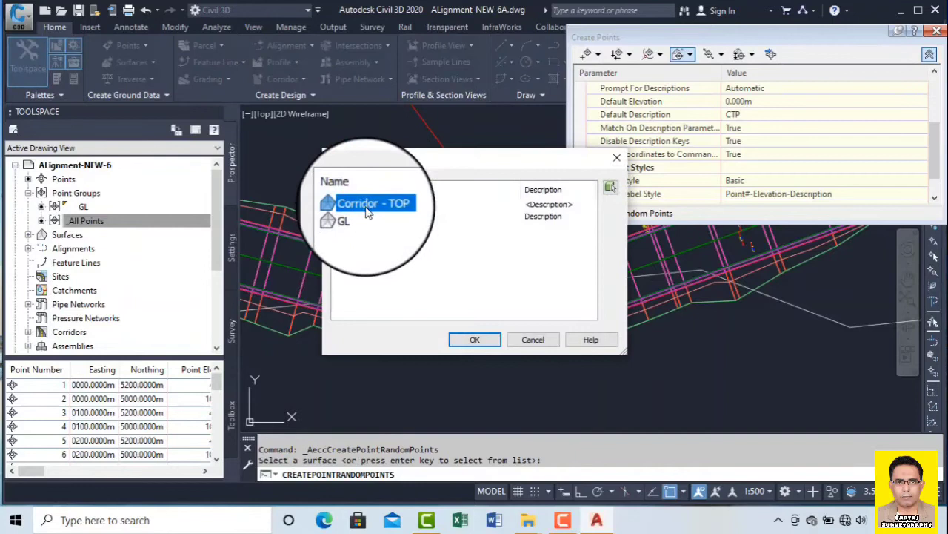
pyautogui.click(476, 341)
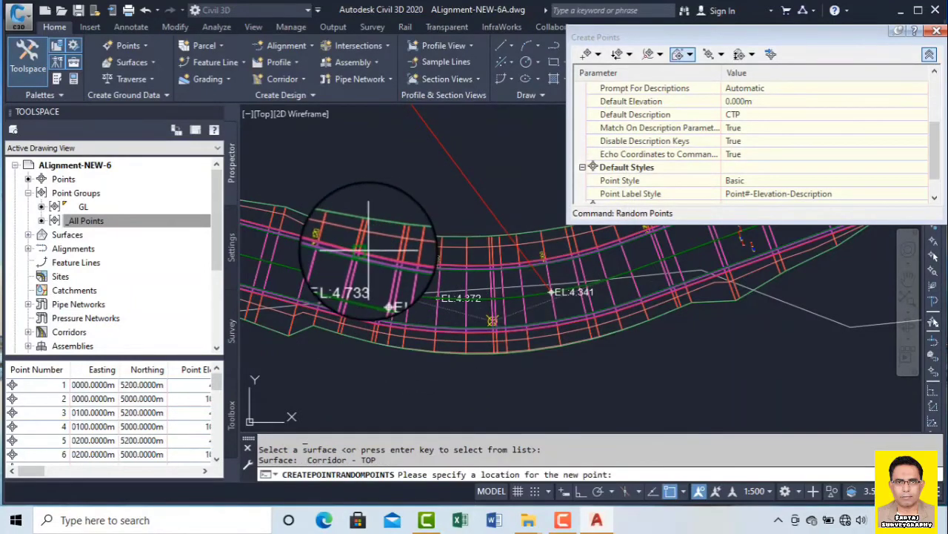
pyautogui.scroll(4, 371, 247)
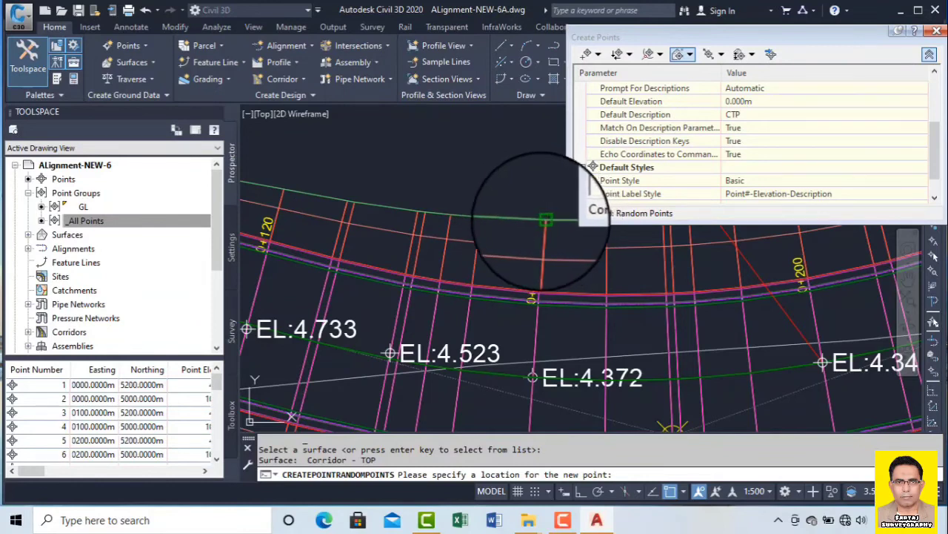
pyautogui.click(545, 220)
pyautogui.scroll(3, 391, 237)
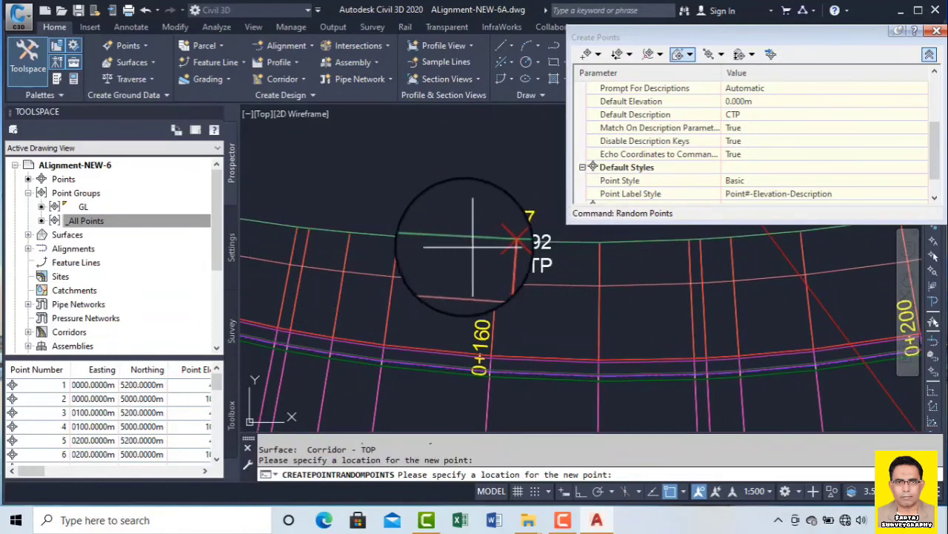
pyautogui.scroll(4, 473, 247)
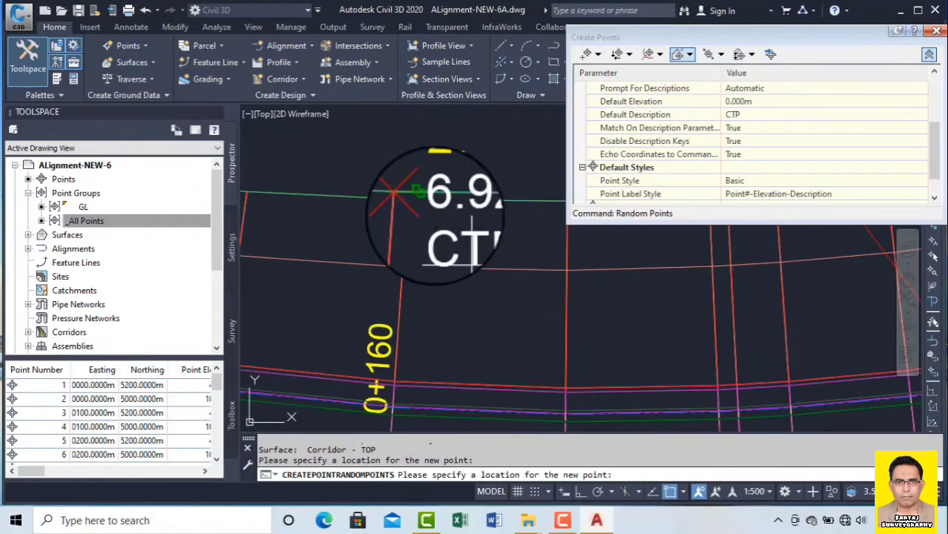
pyautogui.scroll(-3, 422, 164)
pyautogui.scroll(4, 424, 170)
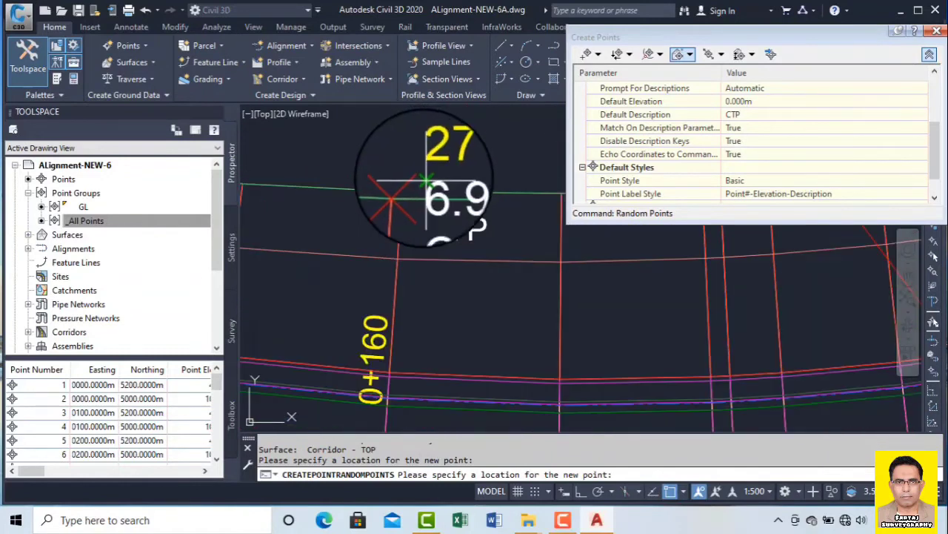
# Step: Place random points on the corridor's southern edge at station 0+160 and on the centreline just east of station 0+240
pyautogui.scroll(-2, 426, 181)
pyautogui.scroll(-4, 423, 384)
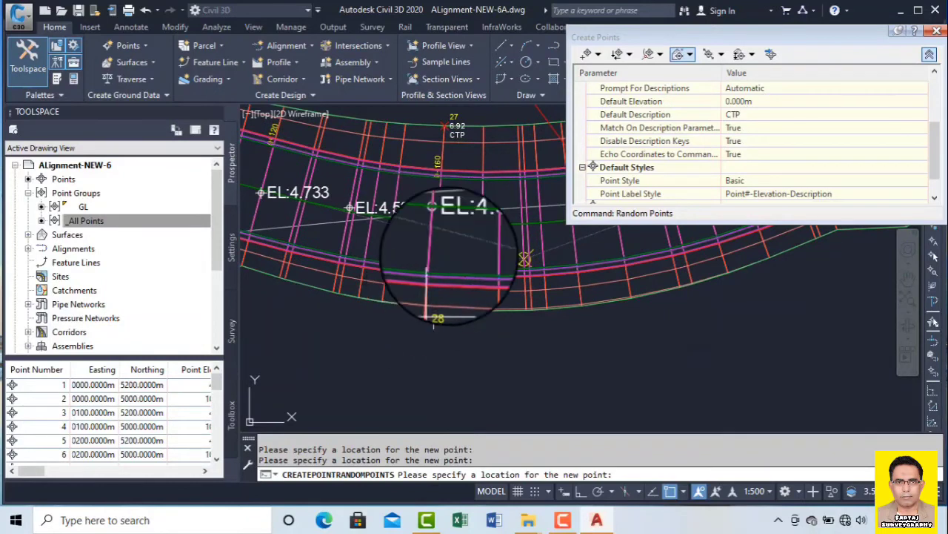
pyautogui.moveTo(489, 229); pyautogui.dragTo(274, 261, button='middle')
pyautogui.moveTo(466, 226); pyautogui.dragTo(322, 263, button='middle')
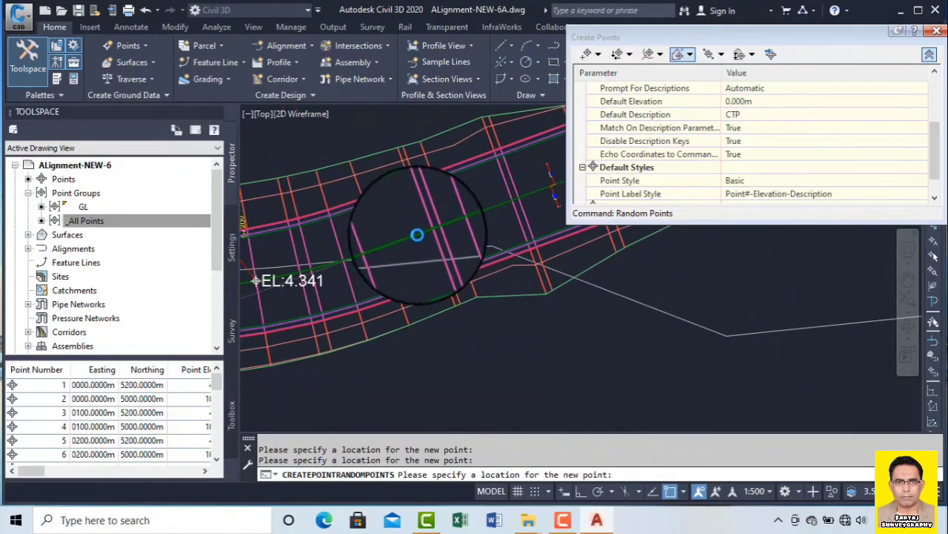
pyautogui.scroll(5, 428, 233)
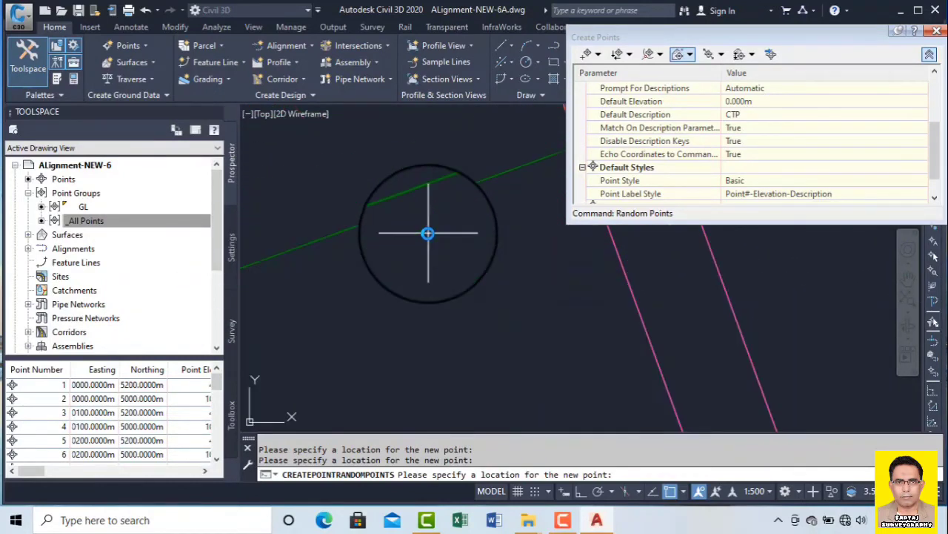
pyautogui.scroll(-5, 426, 226)
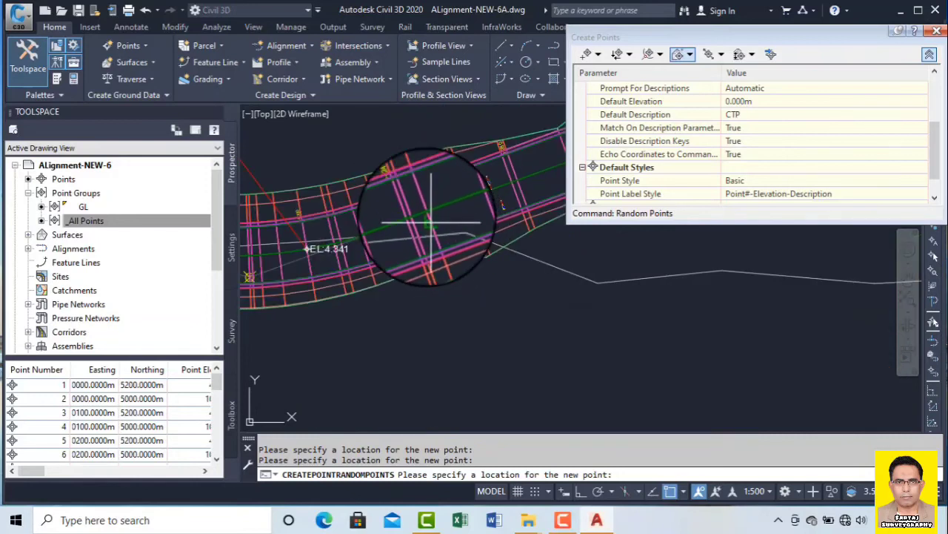
pyautogui.scroll(2, 428, 214)
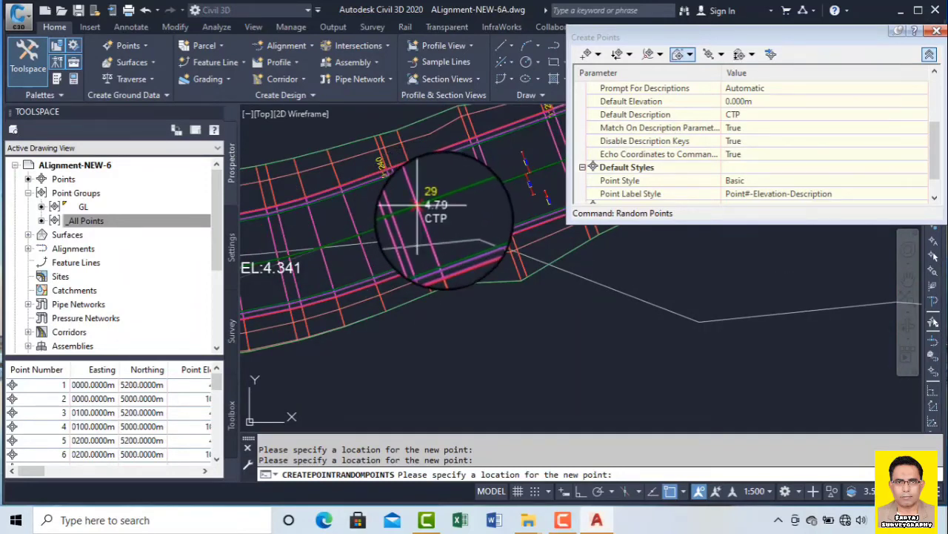
# Step: Examine the number, elevation and description labels of the new surface points along the corridor
pyautogui.scroll(4, 440, 217)
pyautogui.scroll(-4, 438, 222)
pyautogui.scroll(4, 439, 221)
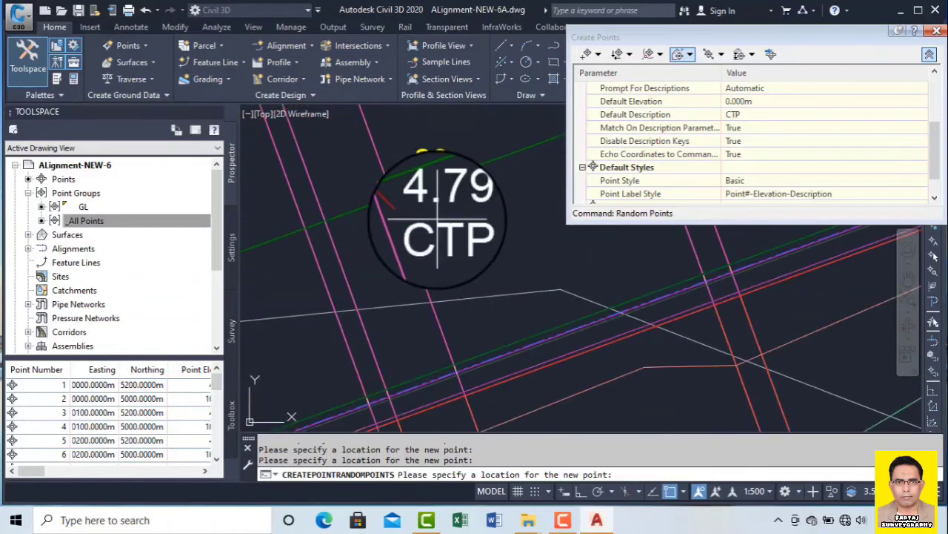
pyautogui.scroll(-4, 437, 225)
pyautogui.scroll(5, 438, 223)
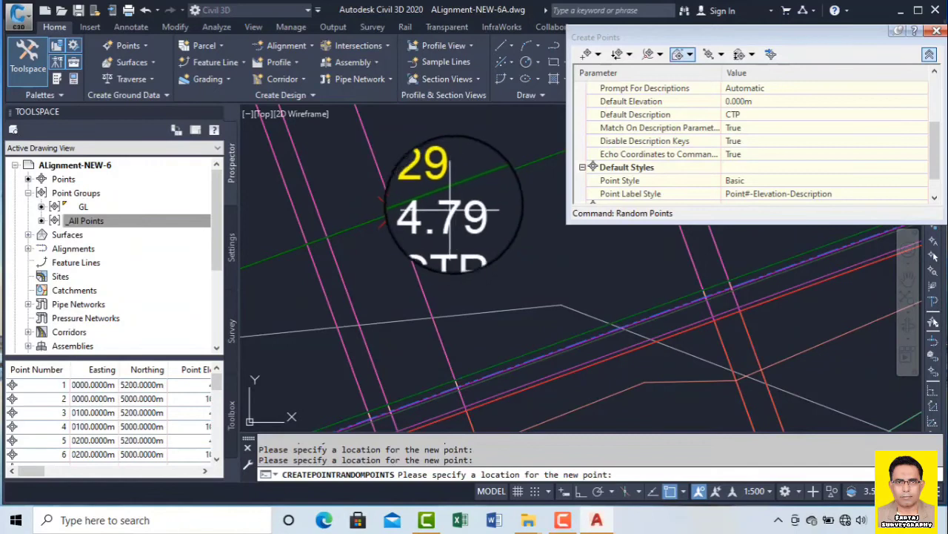
pyautogui.scroll(-5, 444, 215)
pyautogui.scroll(2, 455, 215)
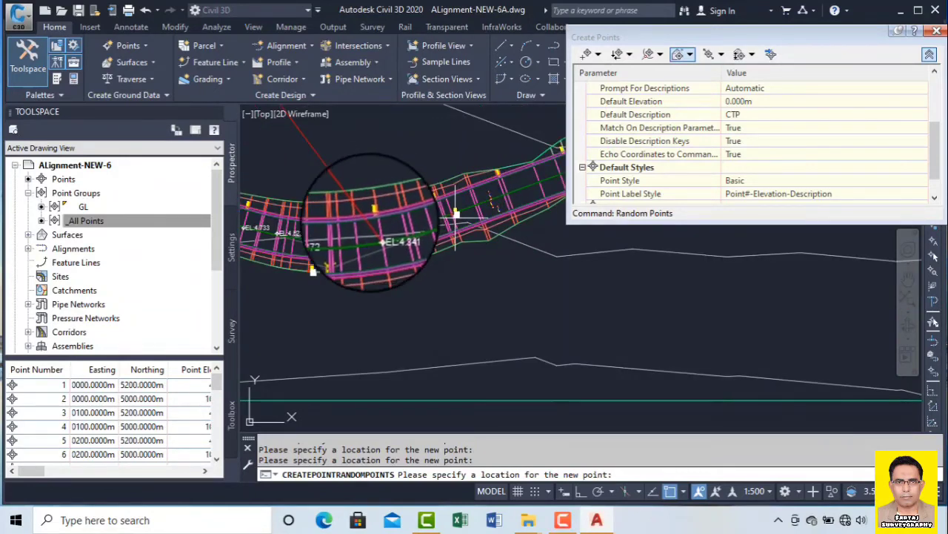
pyautogui.scroll(2, 344, 219)
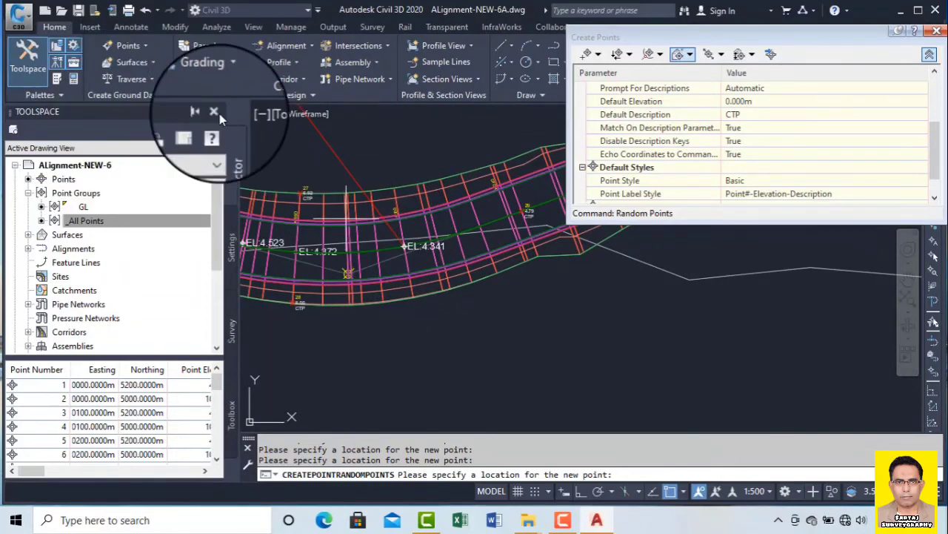
# Step: End the random point creation
pyautogui.click(133, 46)
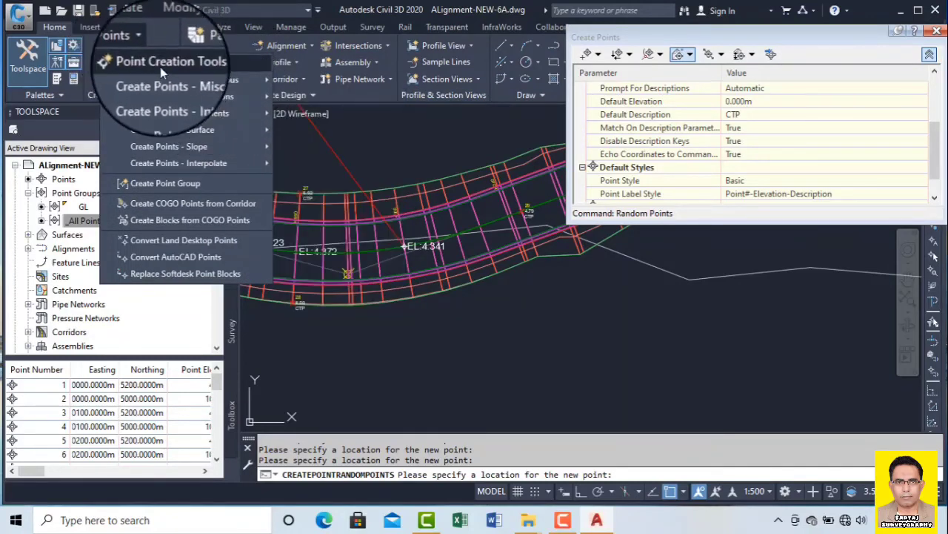
pyautogui.moveTo(211, 131)
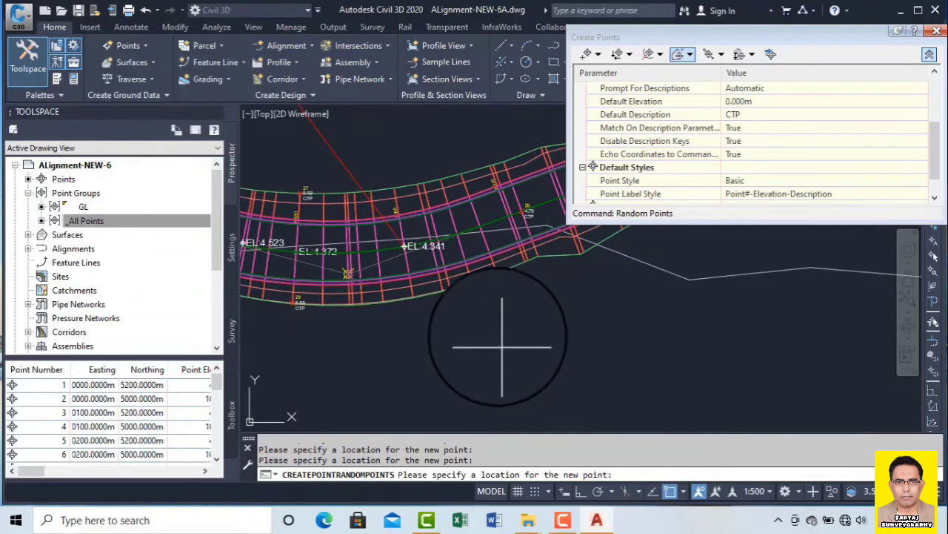
pyautogui.press('Escape')
# Step: Add a Corridor - TOP spot elevation label north of the centreline, between the EL:4.341 label and the centreline CTP point
pyautogui.click(130, 27)
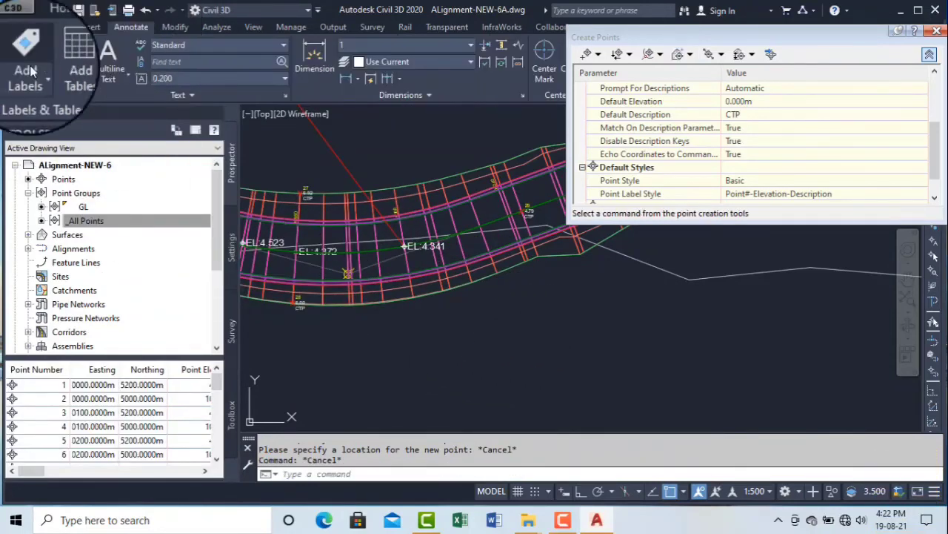
pyautogui.click(30, 74)
pyautogui.moveTo(145, 104)
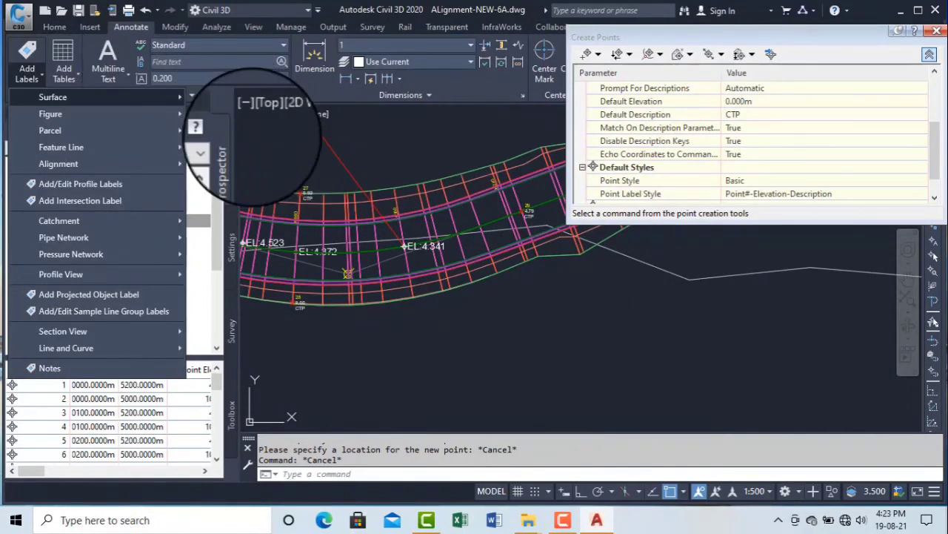
pyautogui.click(252, 137)
pyautogui.press('Return')
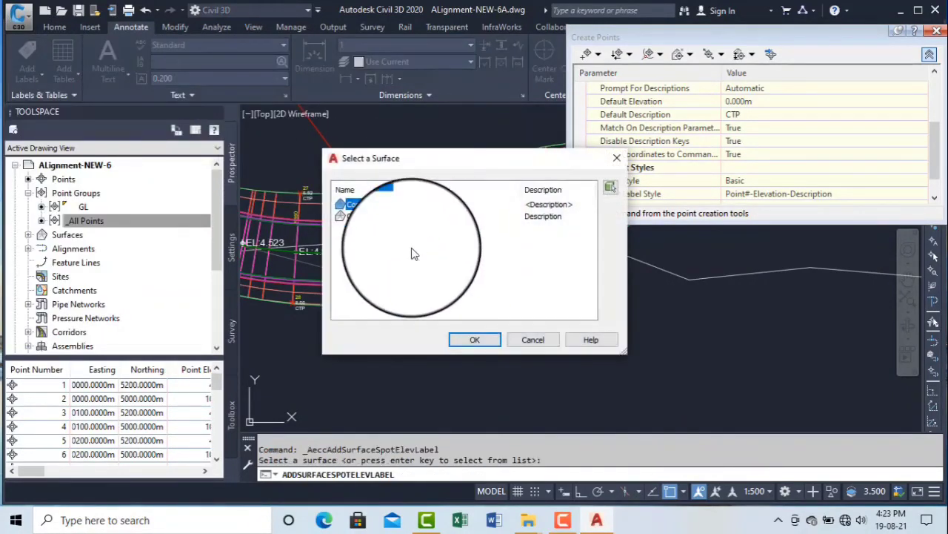
pyautogui.click(463, 337)
pyautogui.scroll(5, 472, 219)
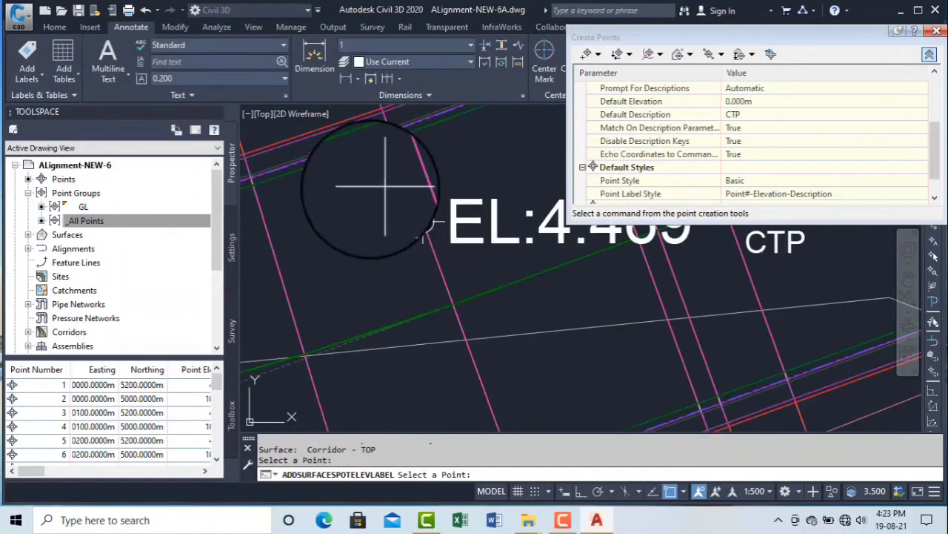
pyautogui.scroll(-7, 370, 169)
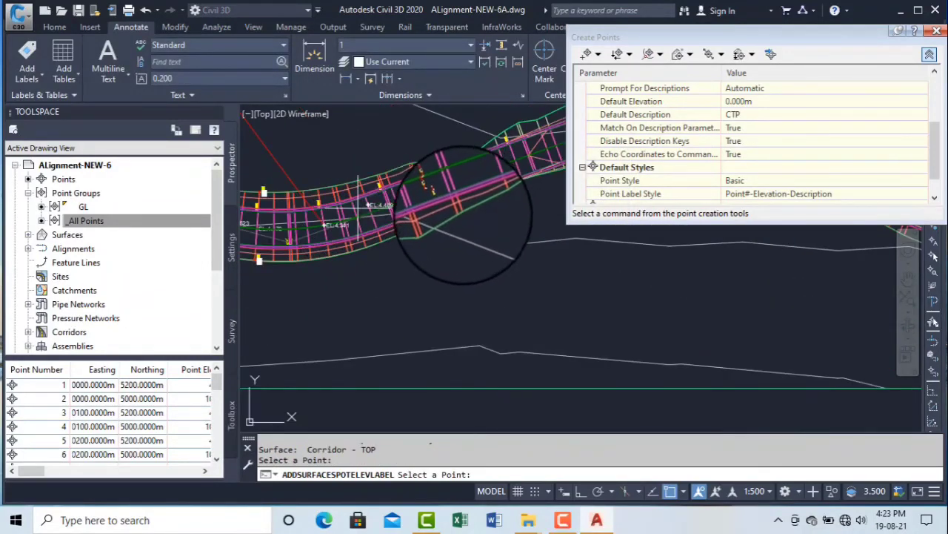
pyautogui.press('Escape')
pyautogui.click(563, 519)
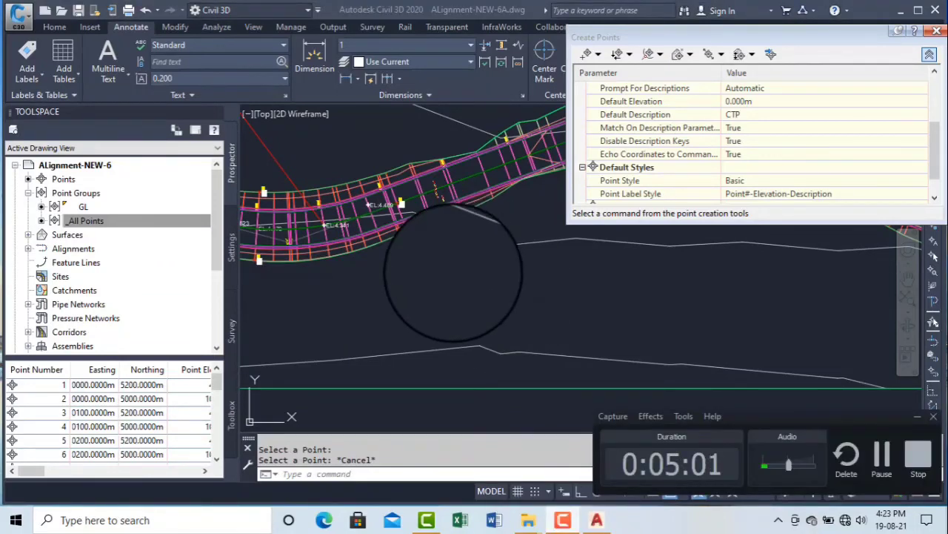
pyautogui.scroll(-3, 419, 241)
pyautogui.scroll(5, 392, 237)
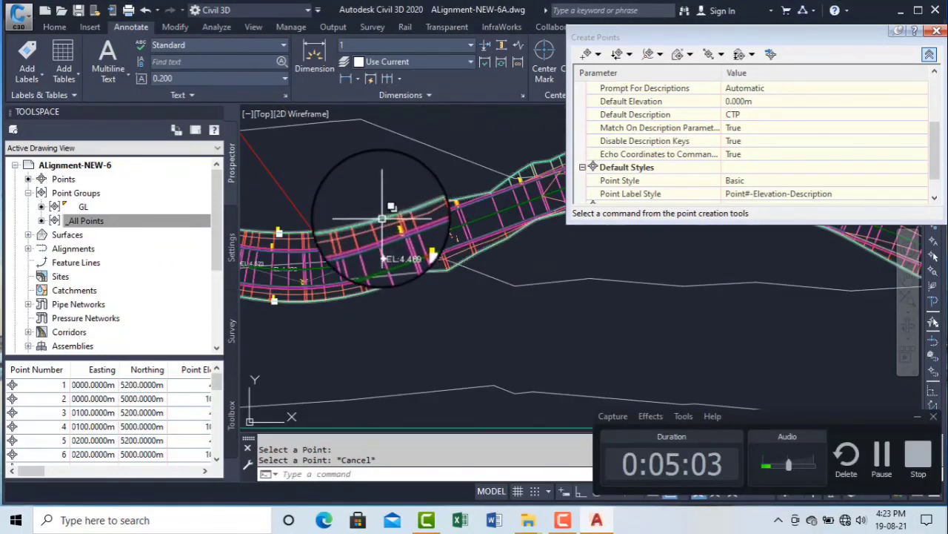
pyautogui.scroll(-3, 365, 212)
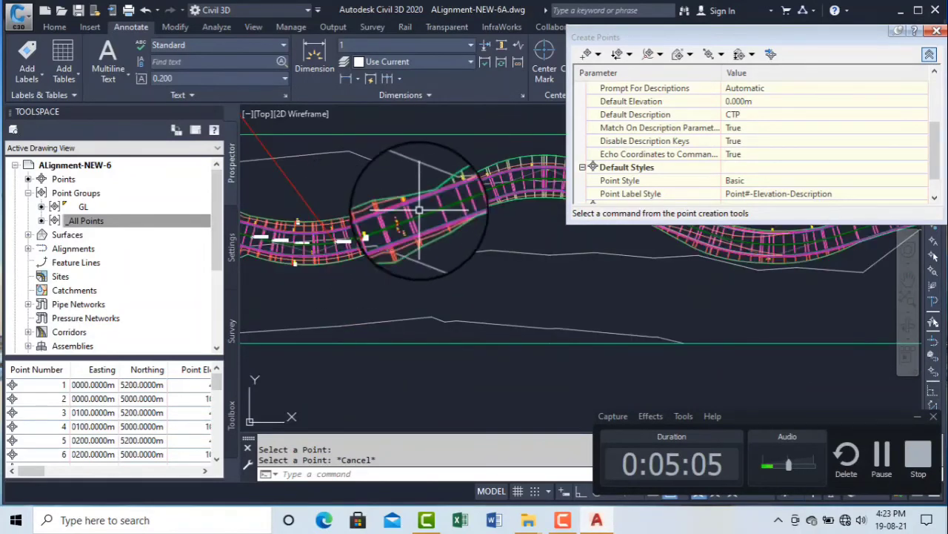
pyautogui.moveTo(483, 158); pyautogui.dragTo(347, 232, button='middle')
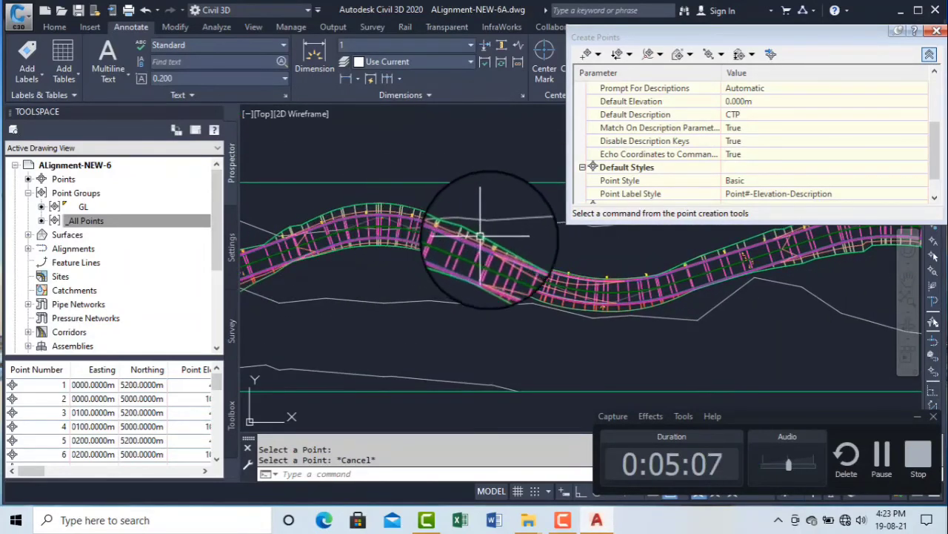
pyautogui.scroll(5, 426, 267)
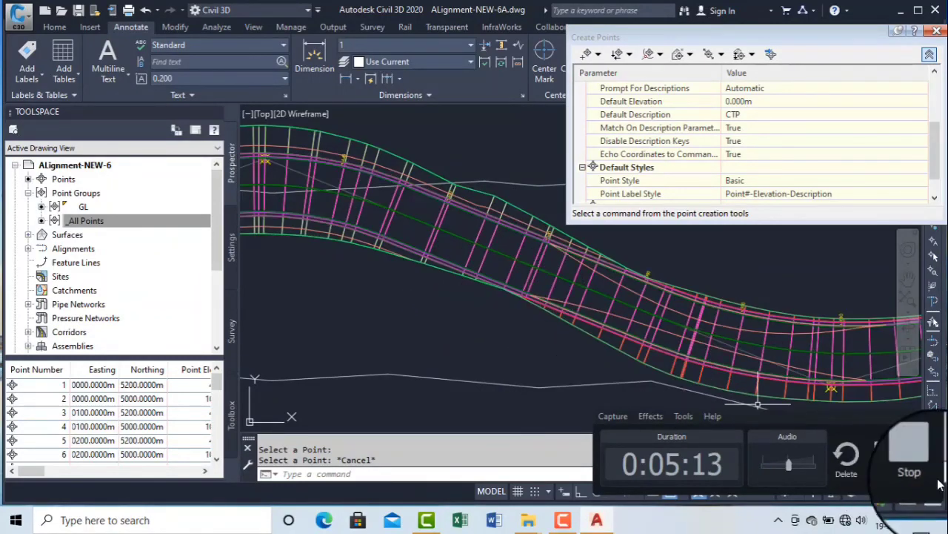
pyautogui.click(918, 459)
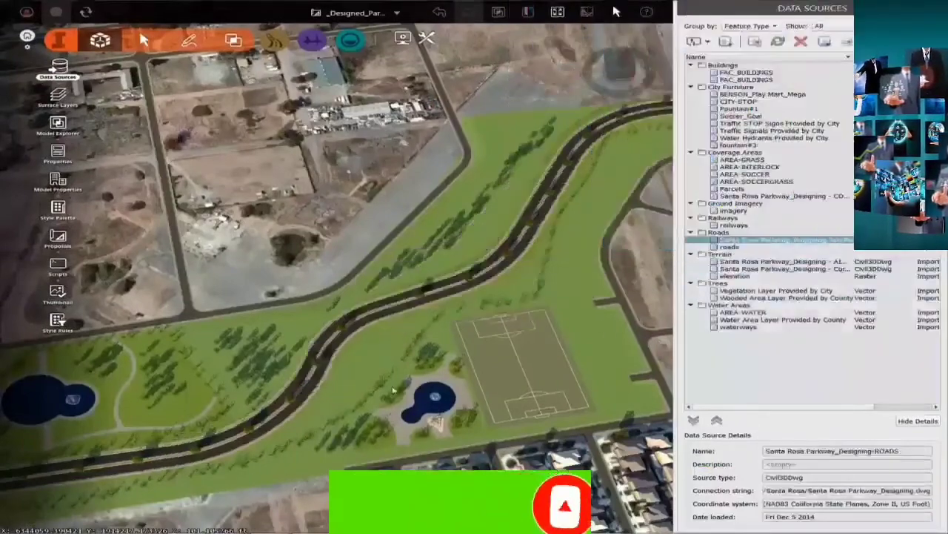